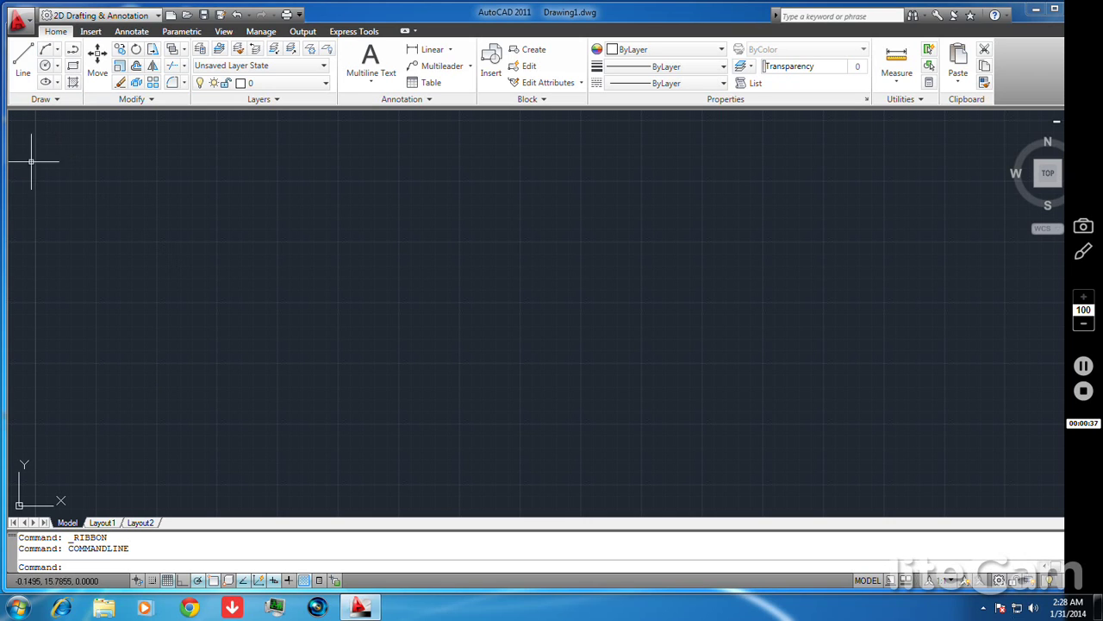
click(155, 182)
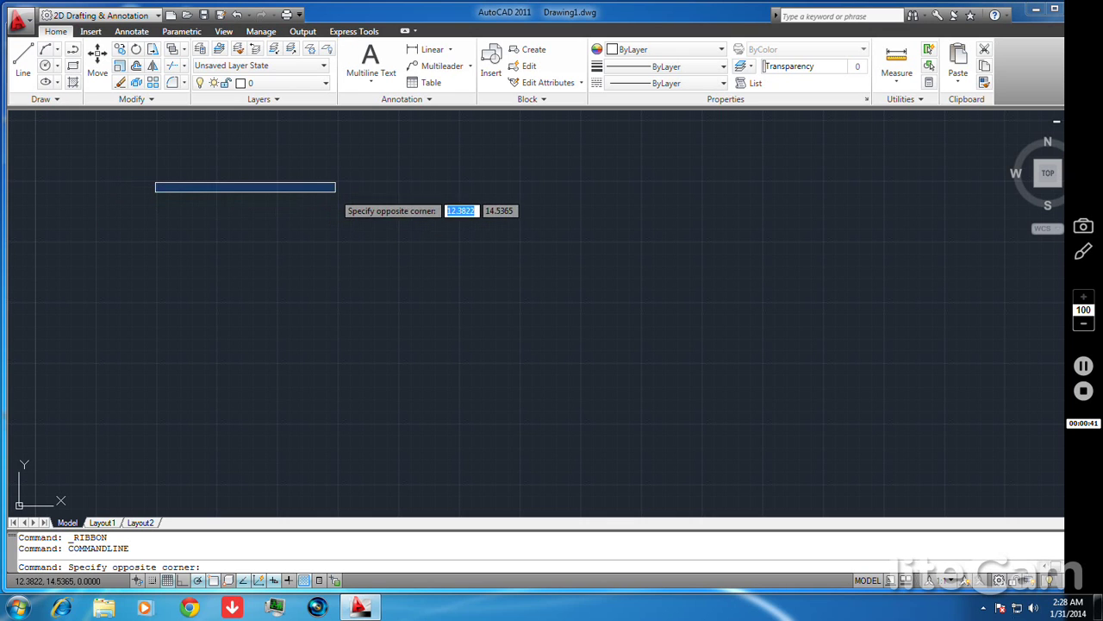
click(360, 180)
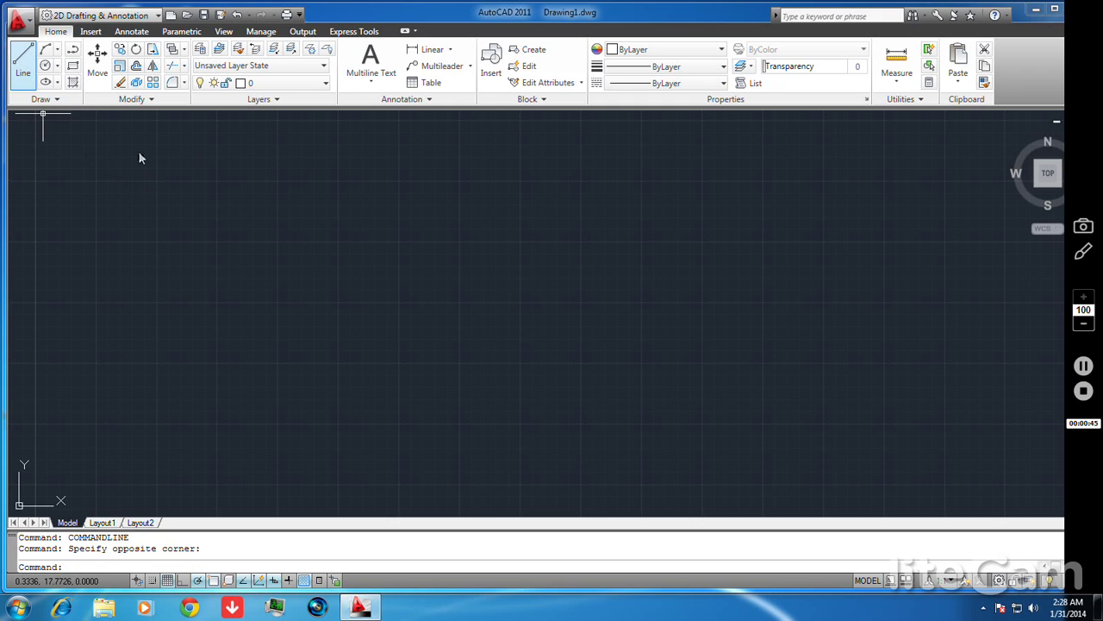
Step: Draw a single horizontal line starting at about (5.1, 15.0) in the empty drawing
click(23, 62)
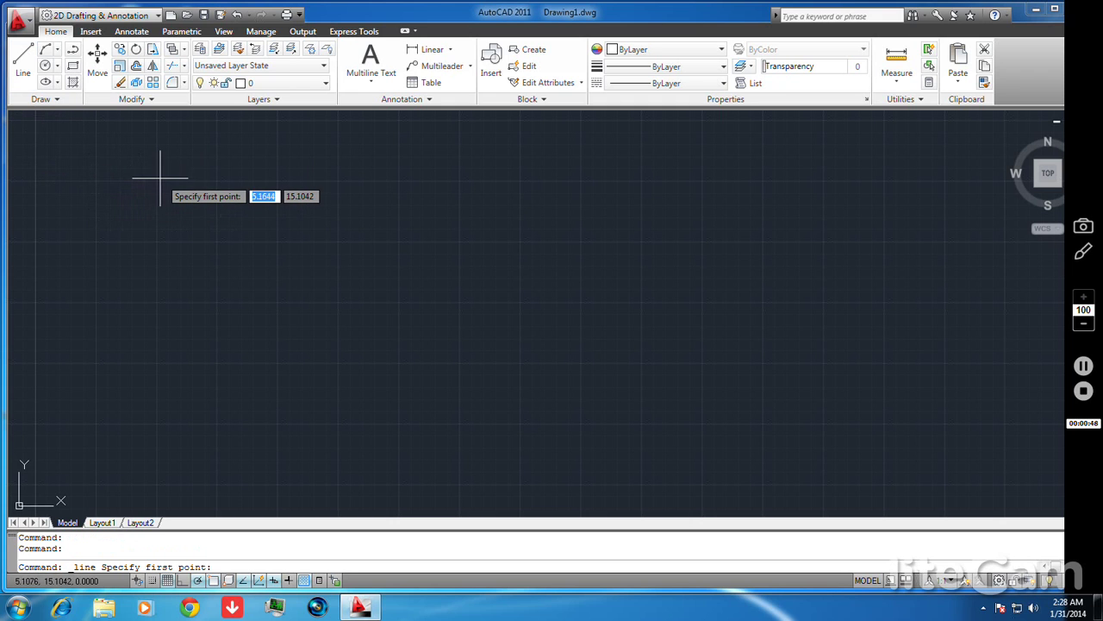
click(158, 180)
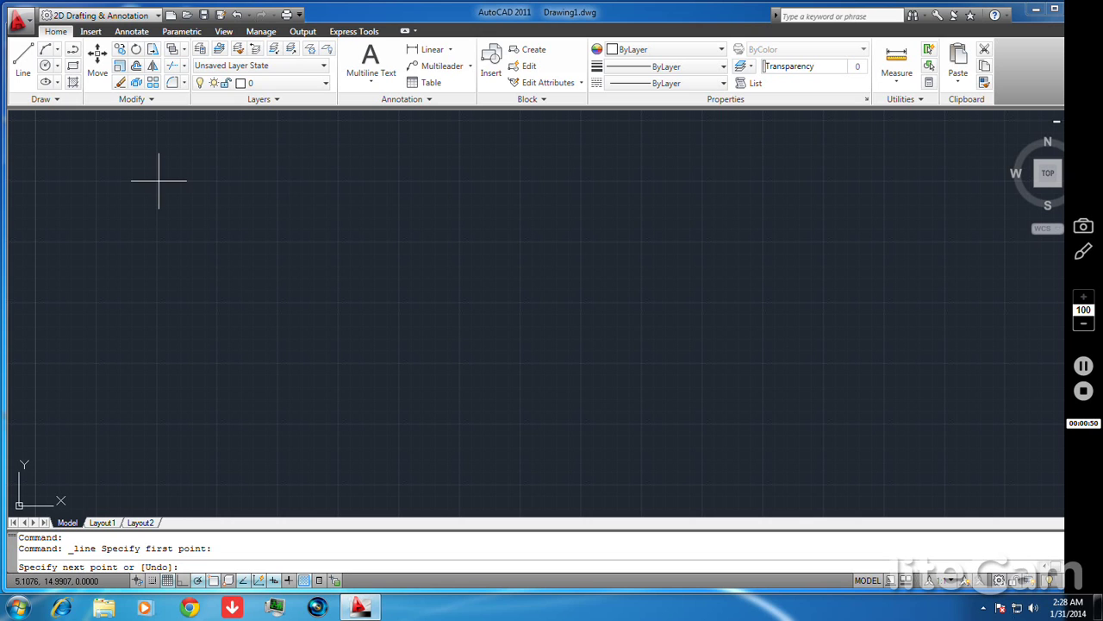
click(341, 182)
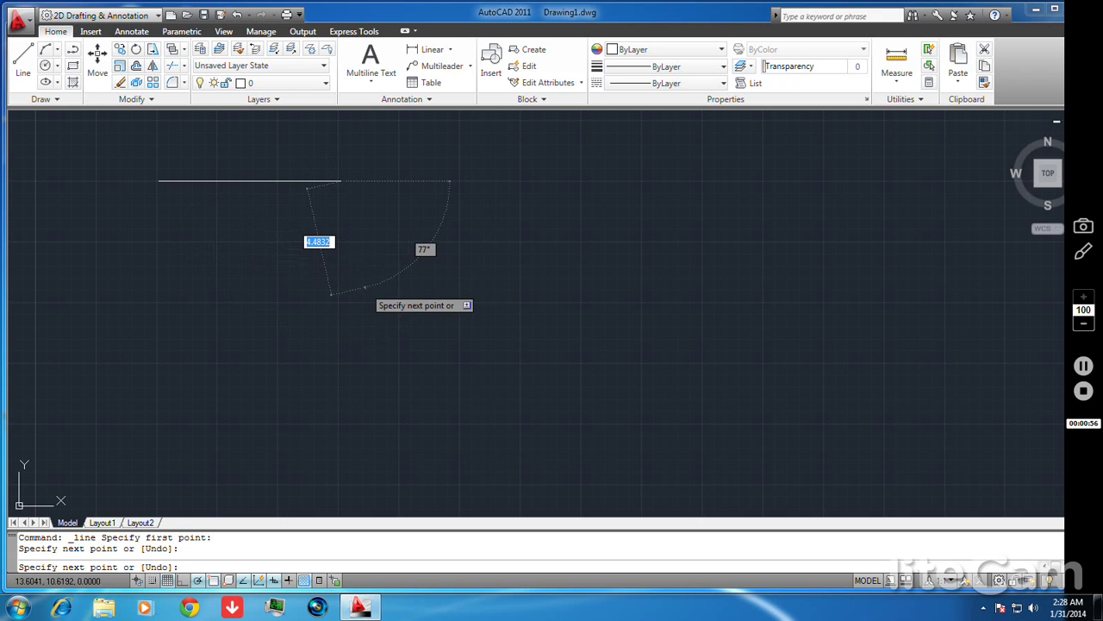
right_click(379, 304)
click(408, 313)
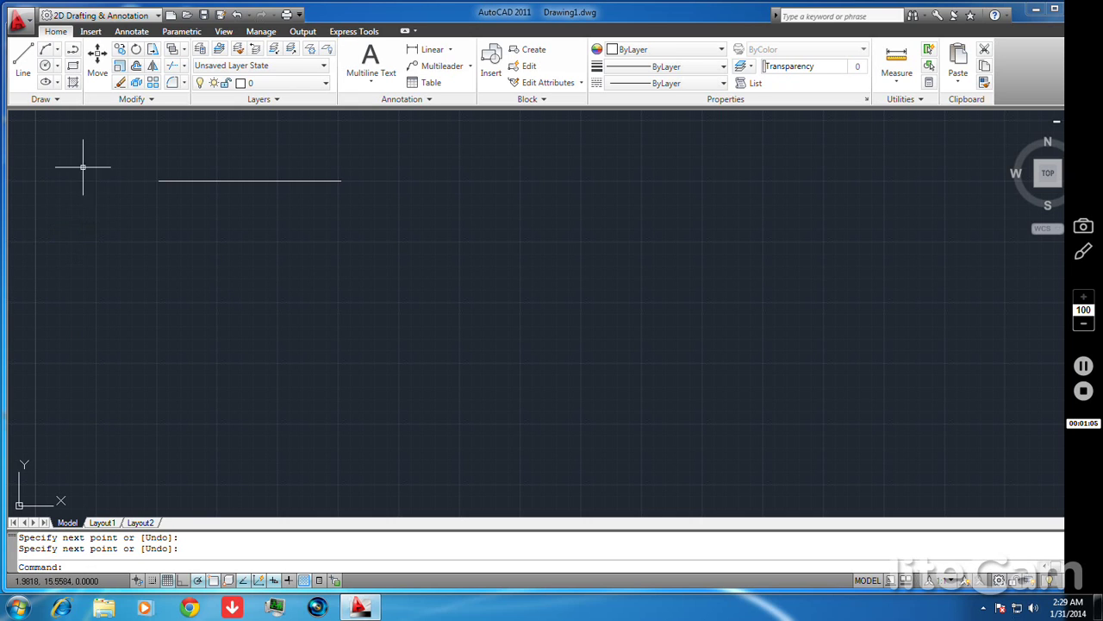
Step: Copy the horizontal line by its right endpoint, placing five scattered copies near the original and a sixth well apart to the lower right
click(119, 54)
click(121, 144)
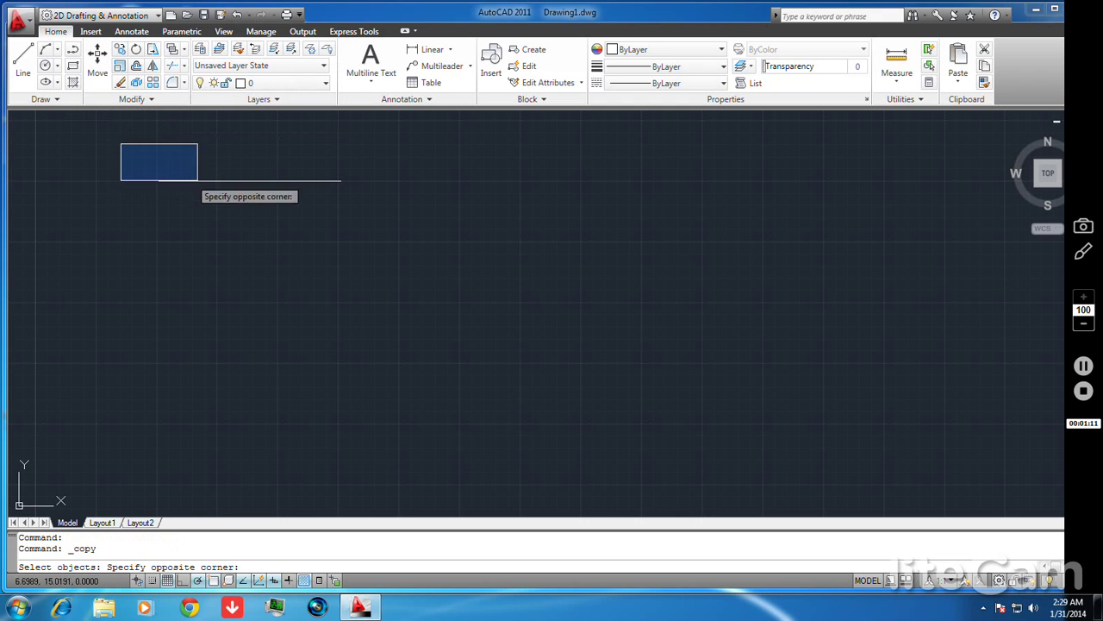
click(363, 207)
key(Return)
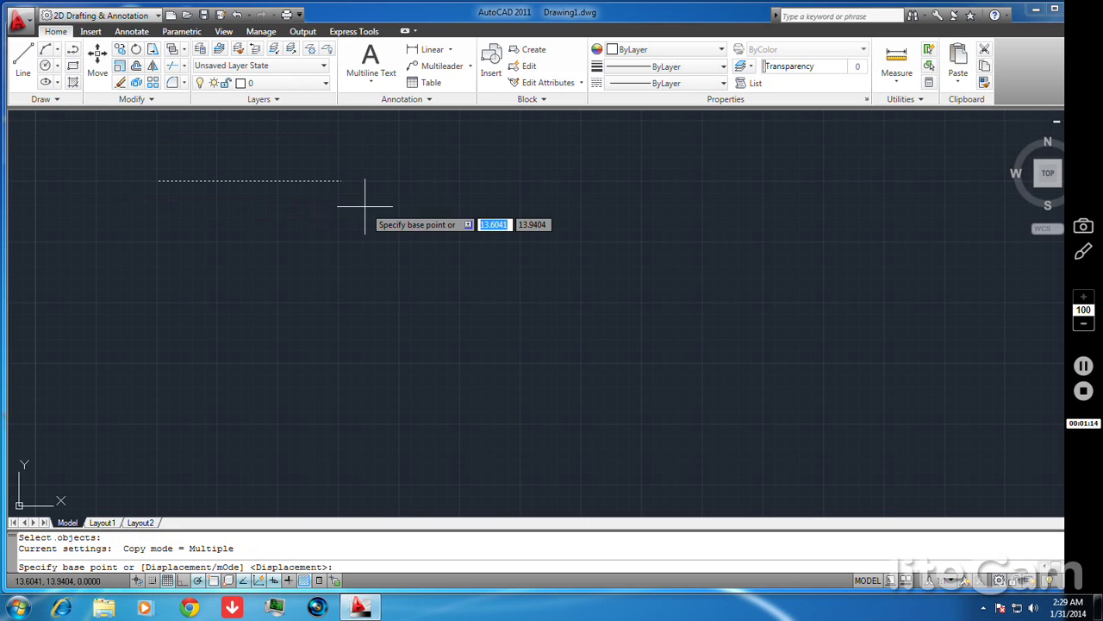
click(341, 181)
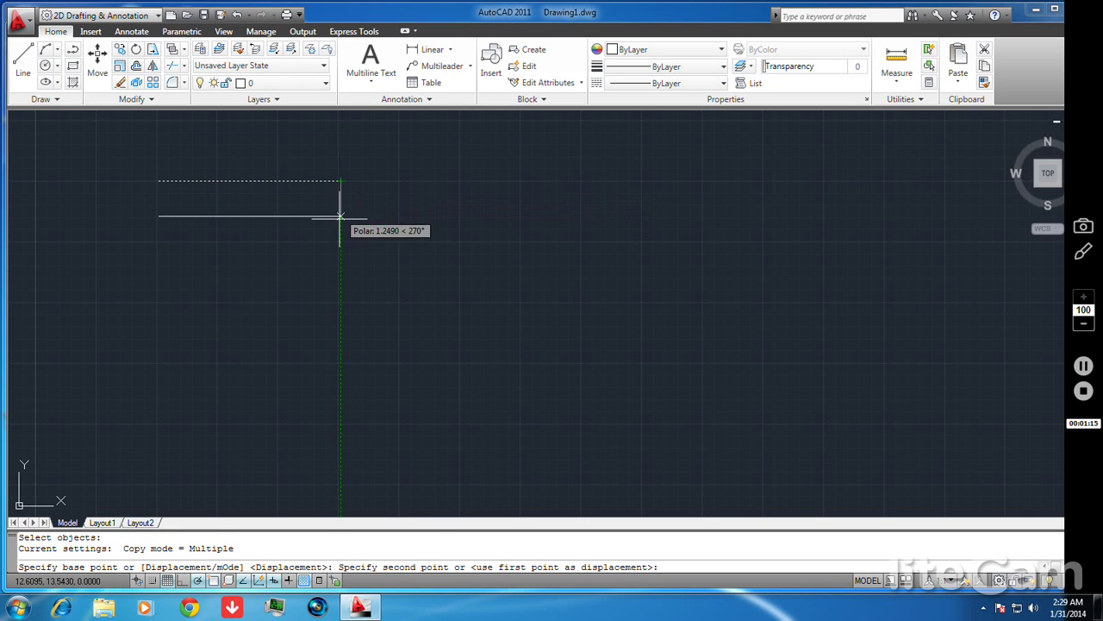
click(341, 249)
click(395, 228)
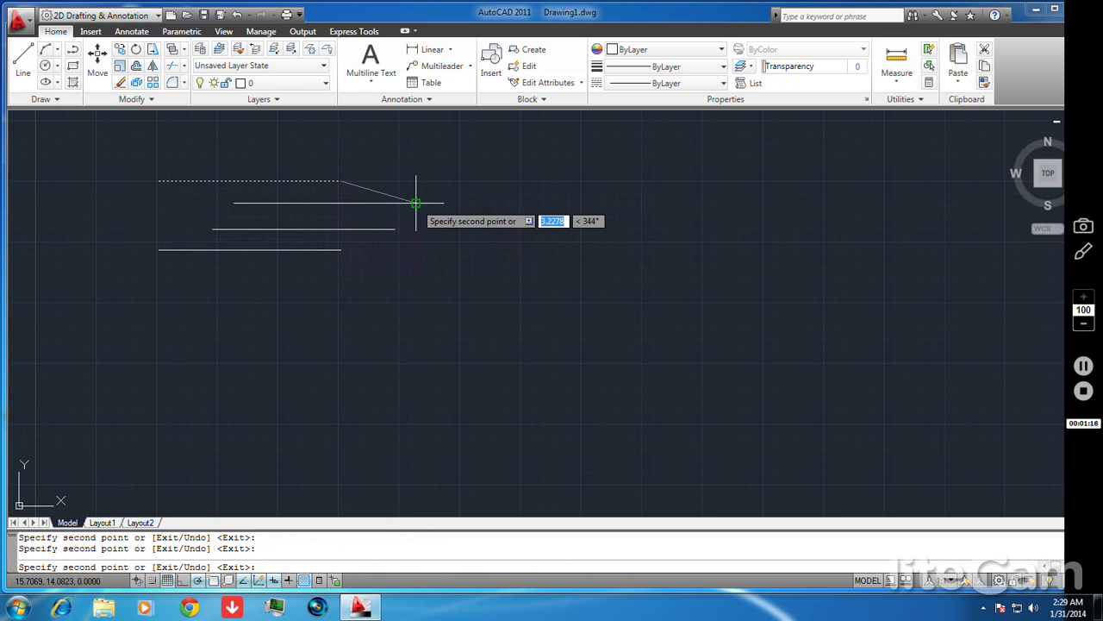
click(416, 203)
click(206, 217)
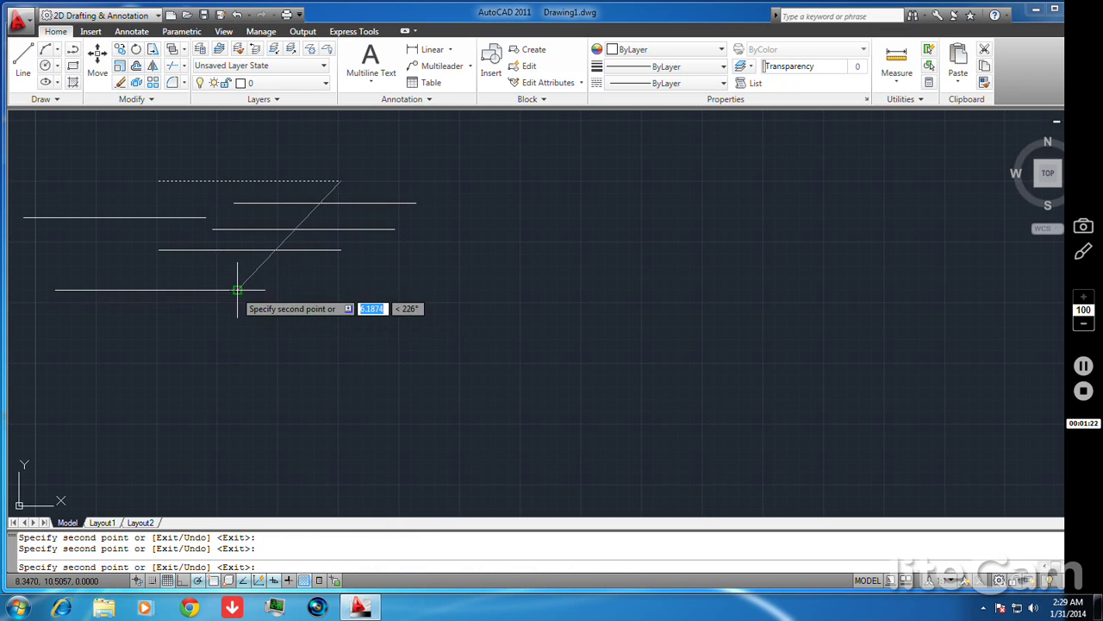
click(147, 289)
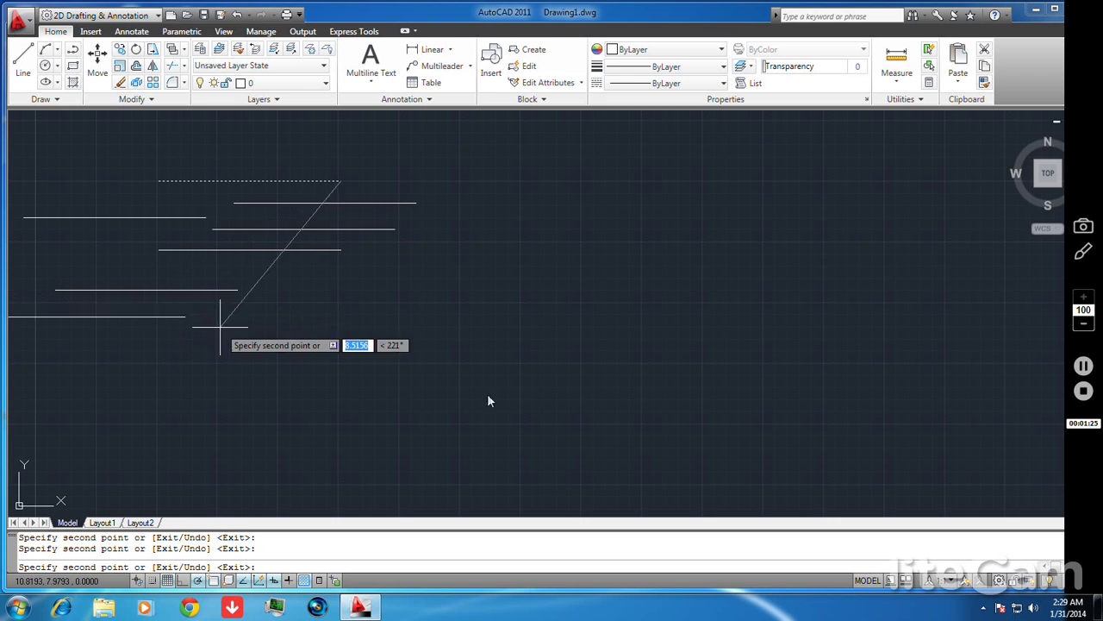
click(713, 368)
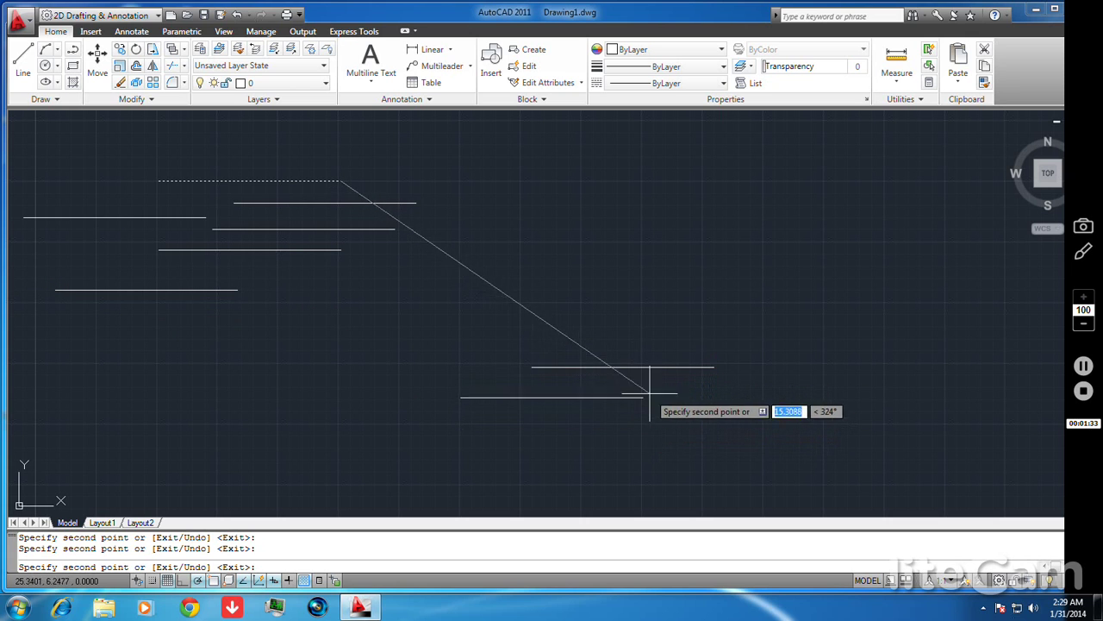
right_click(456, 372)
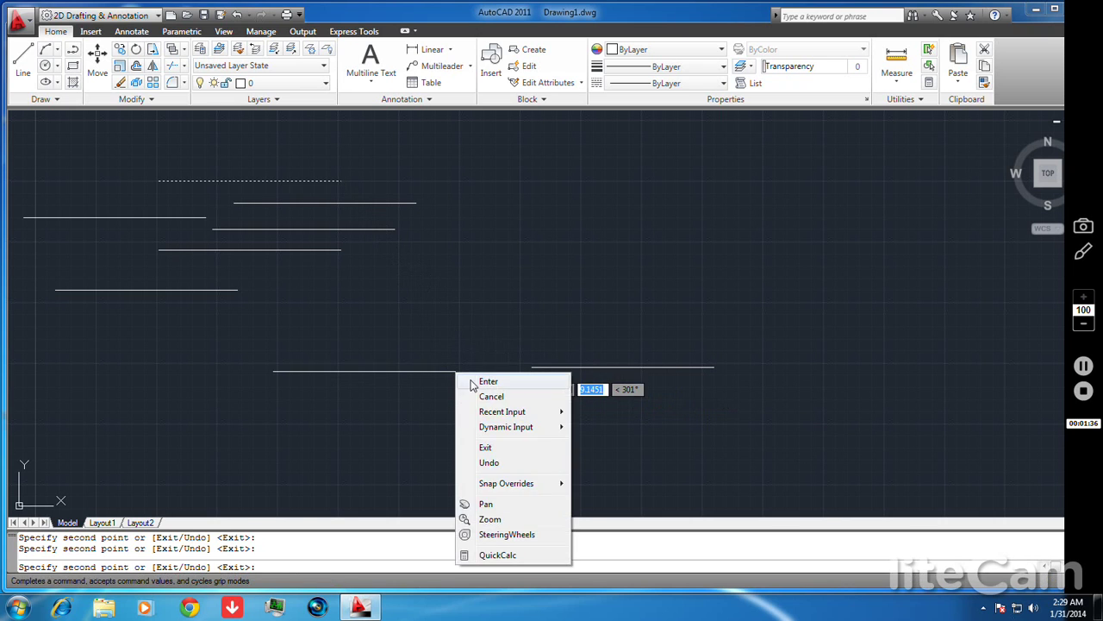
click(481, 380)
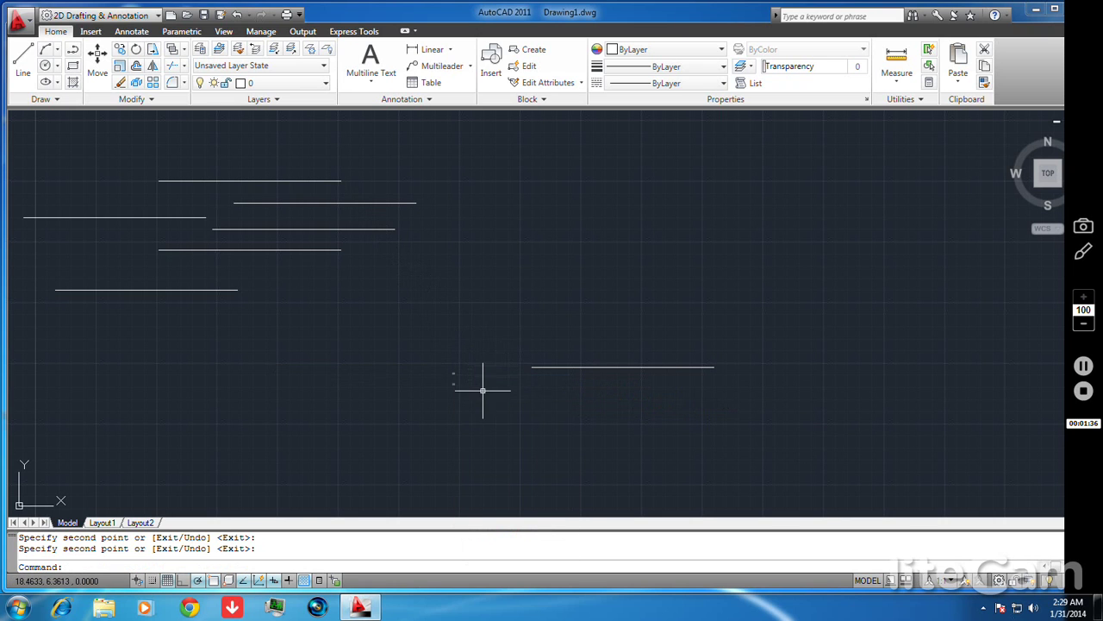
Step: Draw a short vertical line upward from about (27.3, 12.1), above the isolated horizontal line
click(19, 65)
click(696, 251)
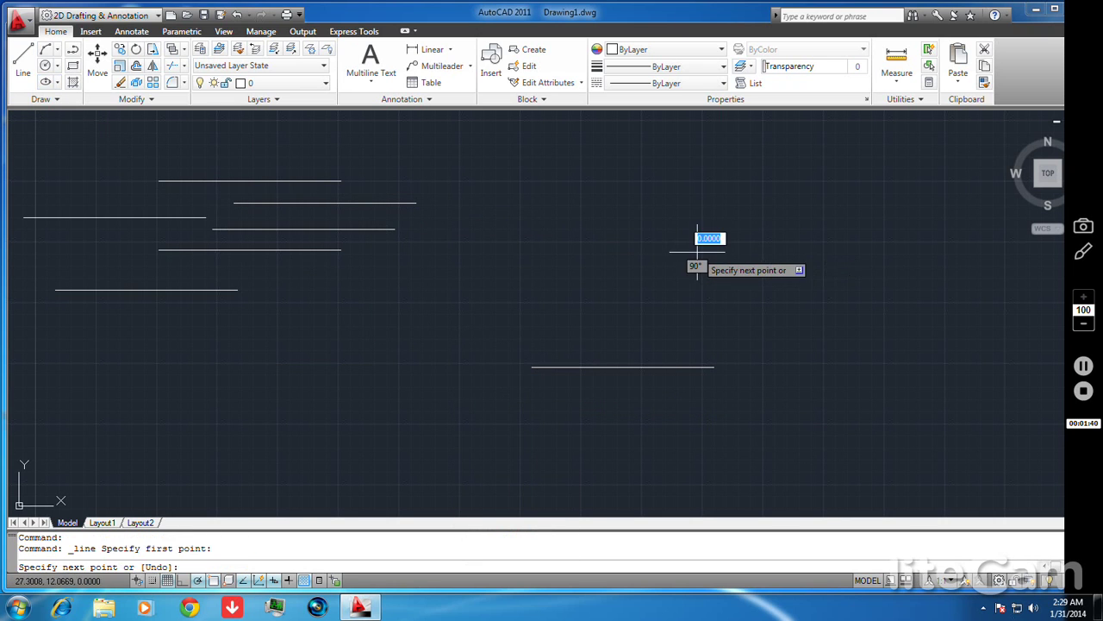
click(696, 185)
right_click(755, 221)
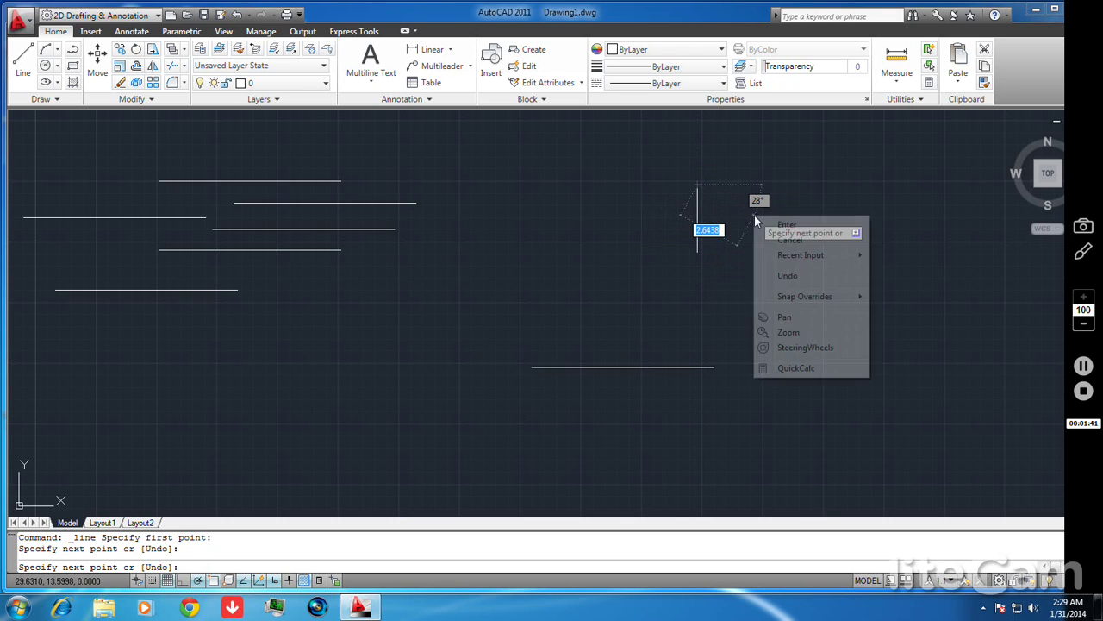
click(758, 224)
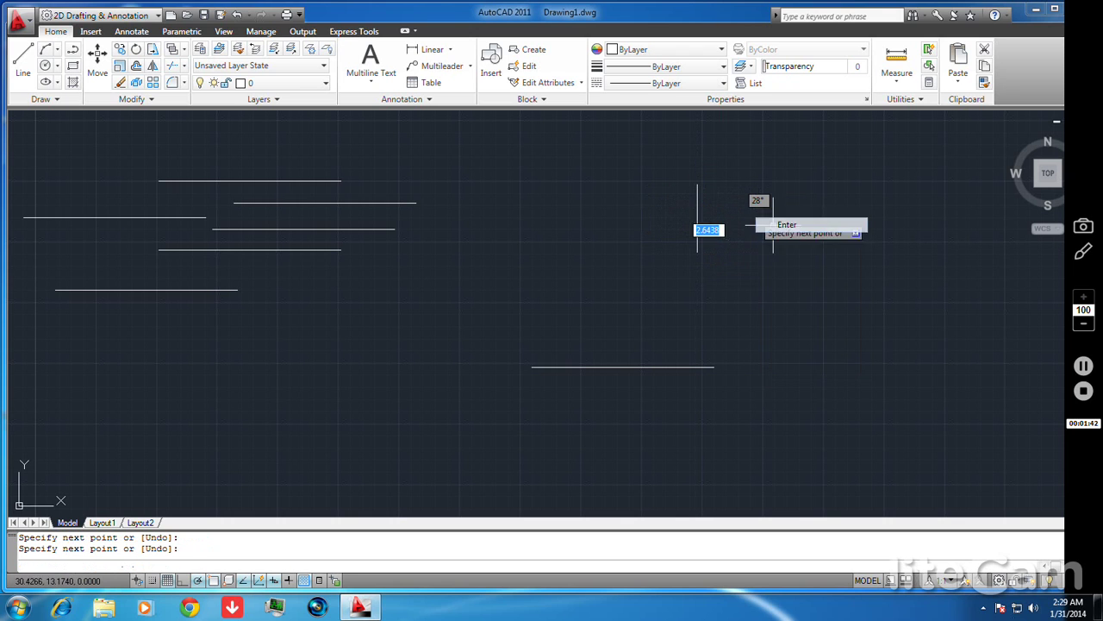
Step: Copy the vertical line from its lower endpoint onto the right endpoint of the isolated horizontal line
click(120, 49)
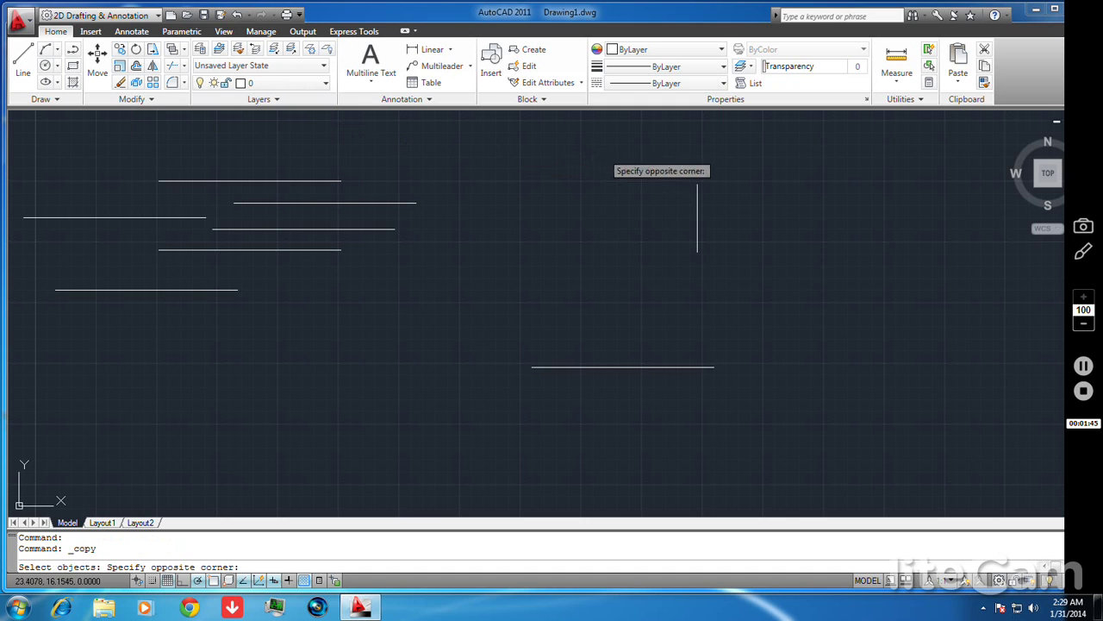
click(603, 154)
click(747, 259)
key(Return)
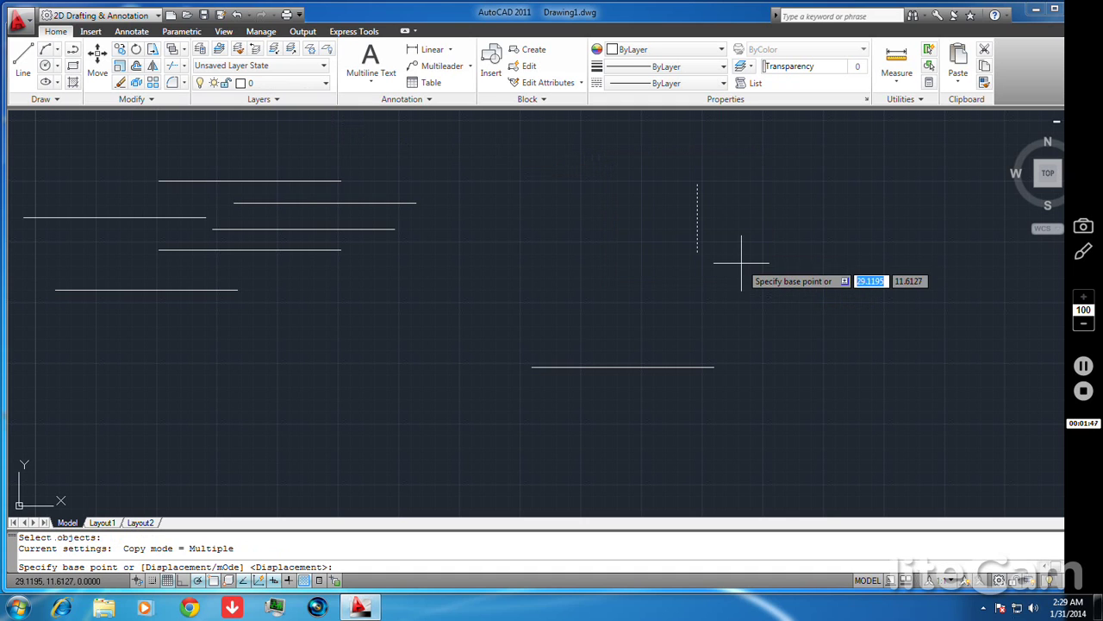
click(698, 253)
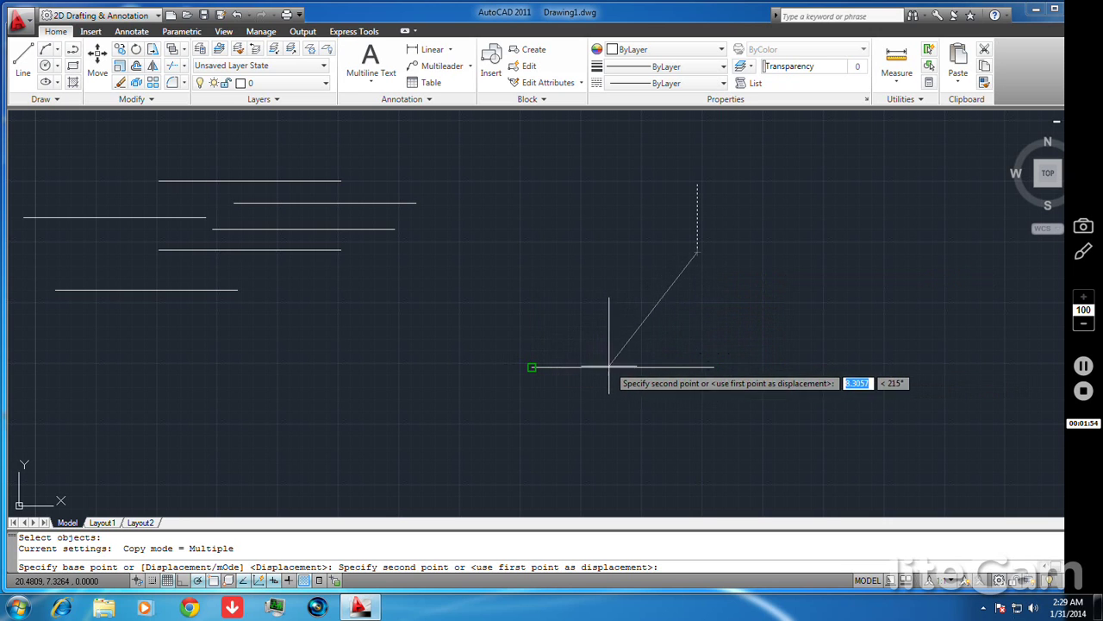
click(714, 367)
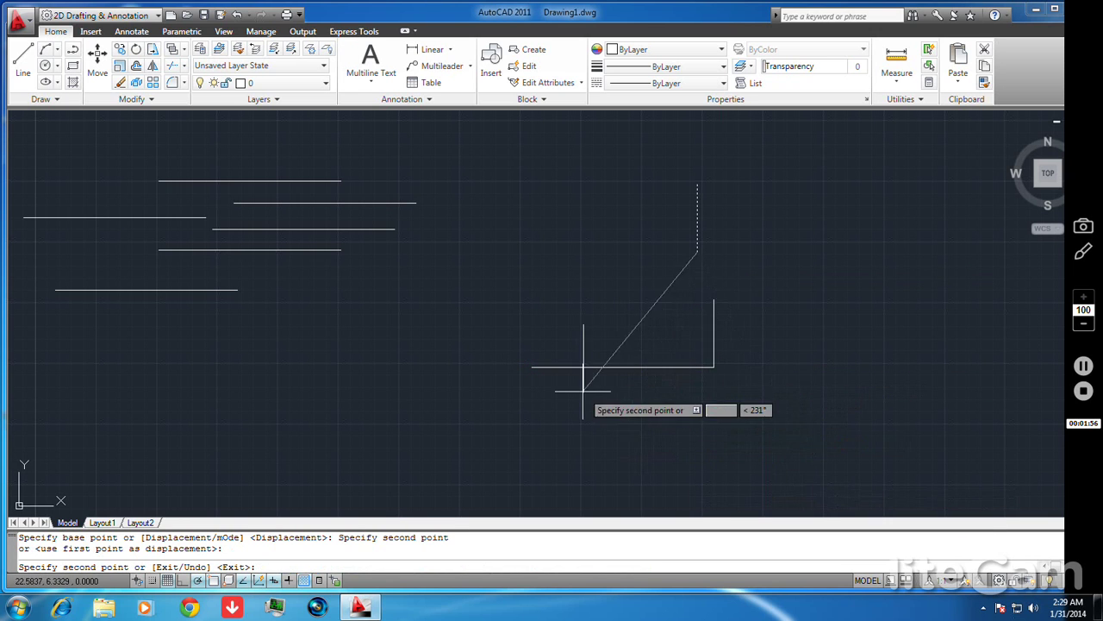
right_click(572, 302)
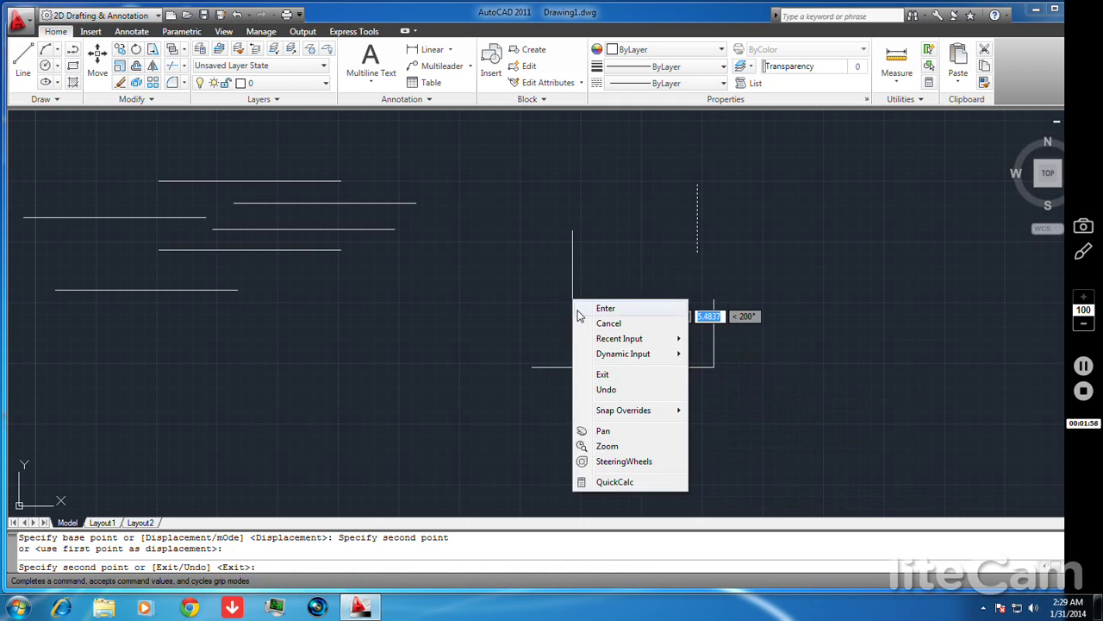
click(586, 308)
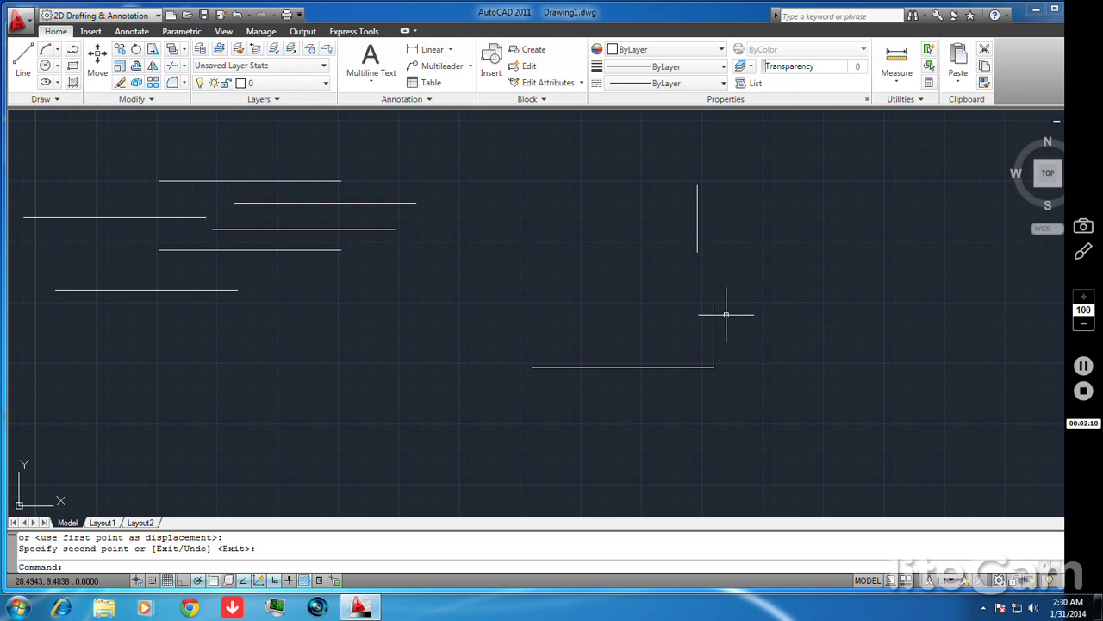
Step: Copy the original vertical line by its lower endpoint onto the horizontal line, about 3.6 units left of that line's right end
click(109, 55)
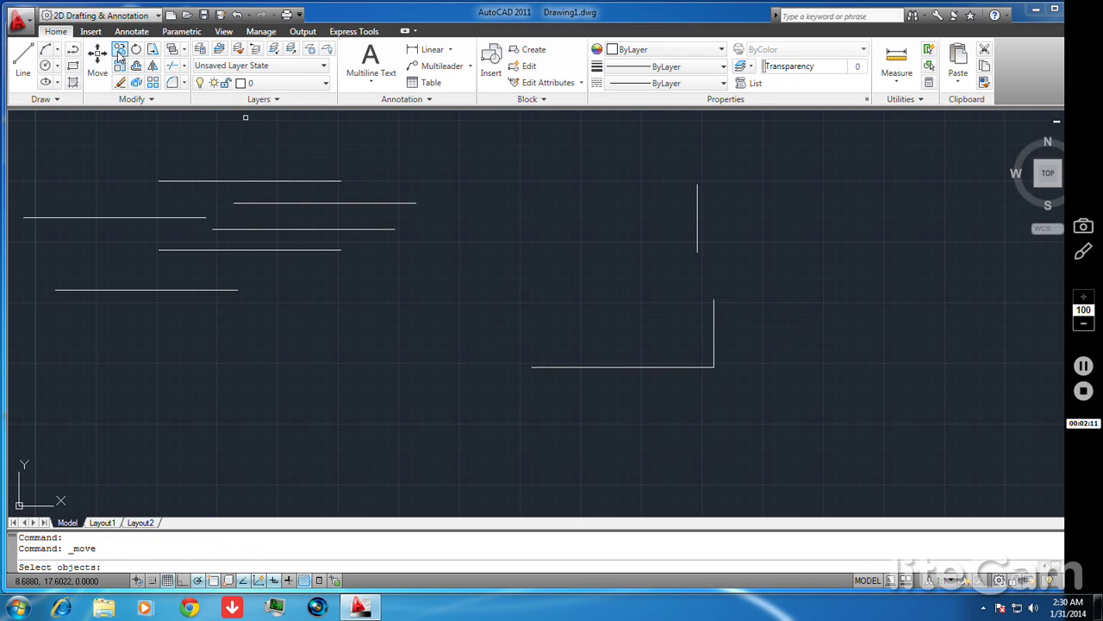
click(624, 155)
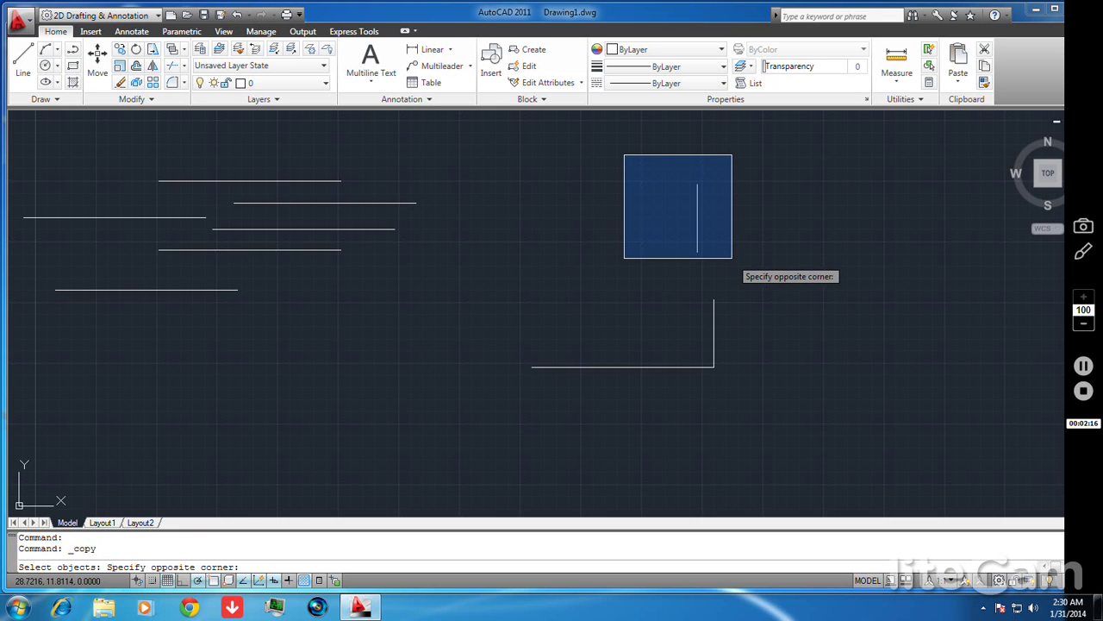
click(732, 258)
key(Return)
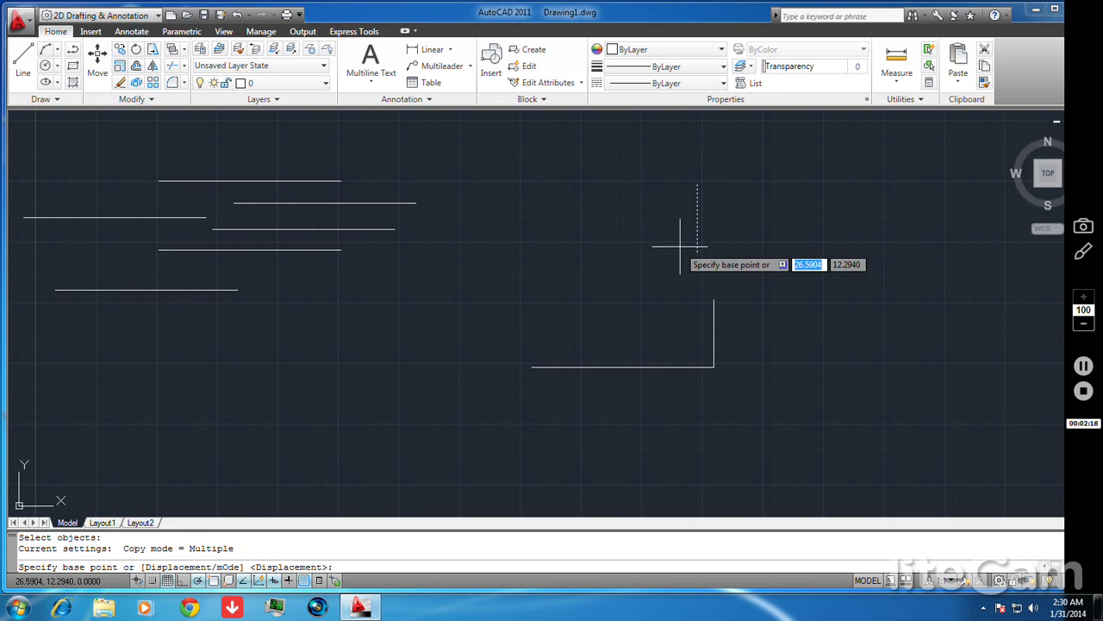
click(697, 253)
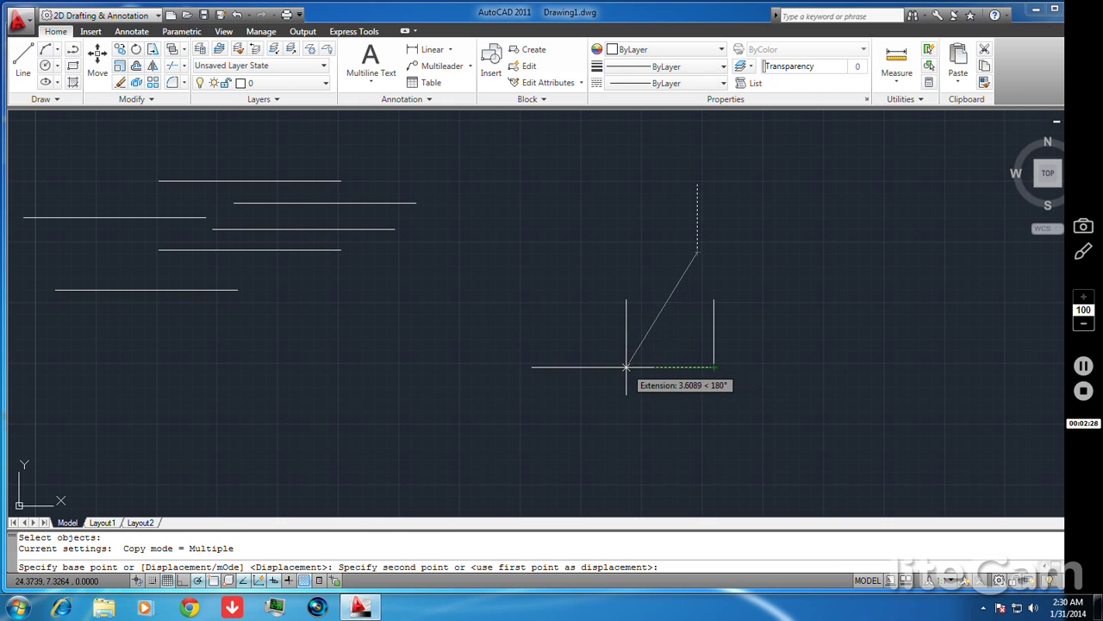
click(627, 367)
right_click(686, 387)
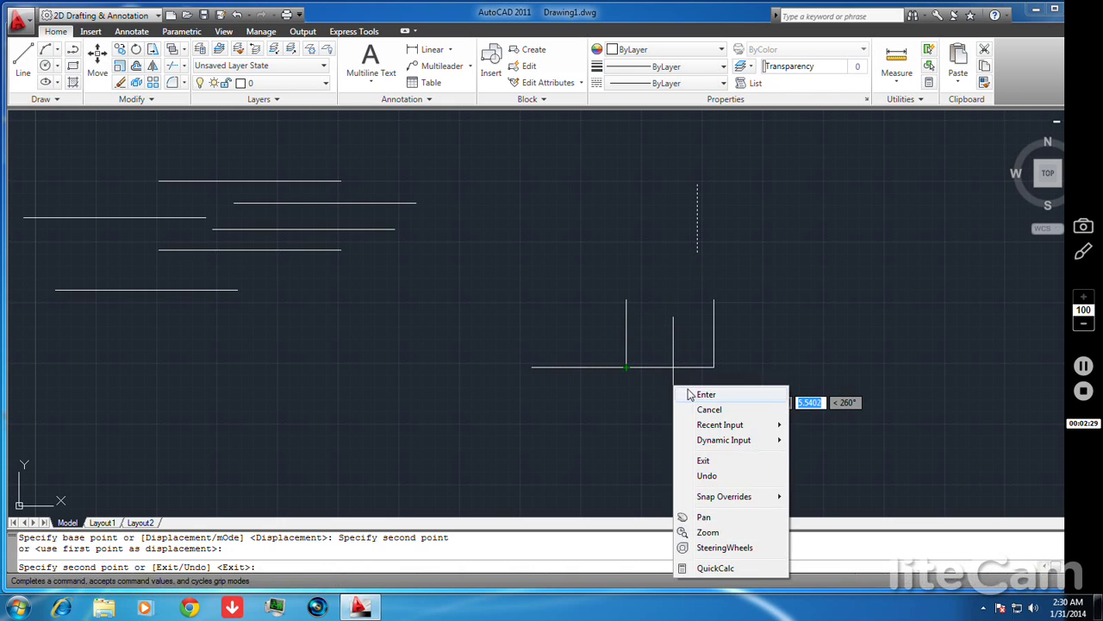
click(687, 390)
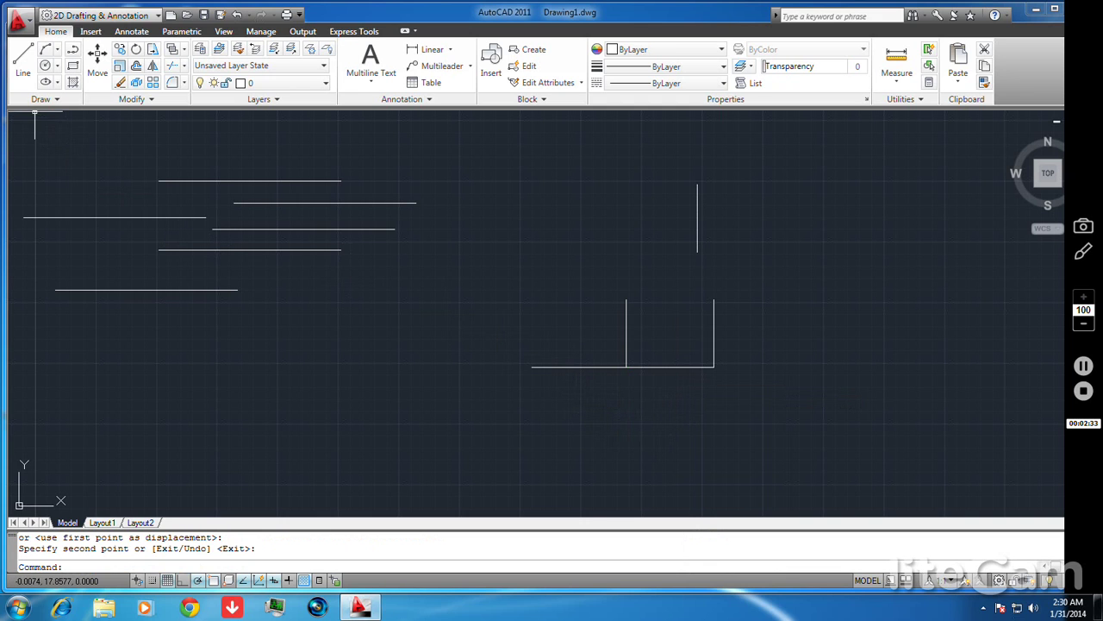
Step: Erase all the horizontal and vertical lines from the drawing
click(14, 123)
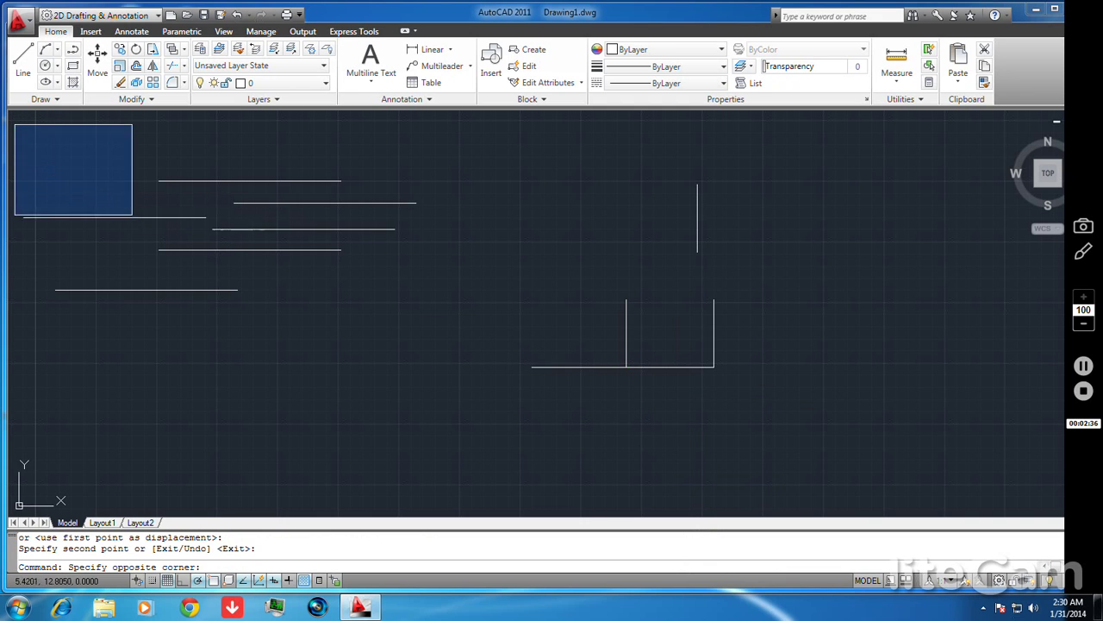
click(781, 426)
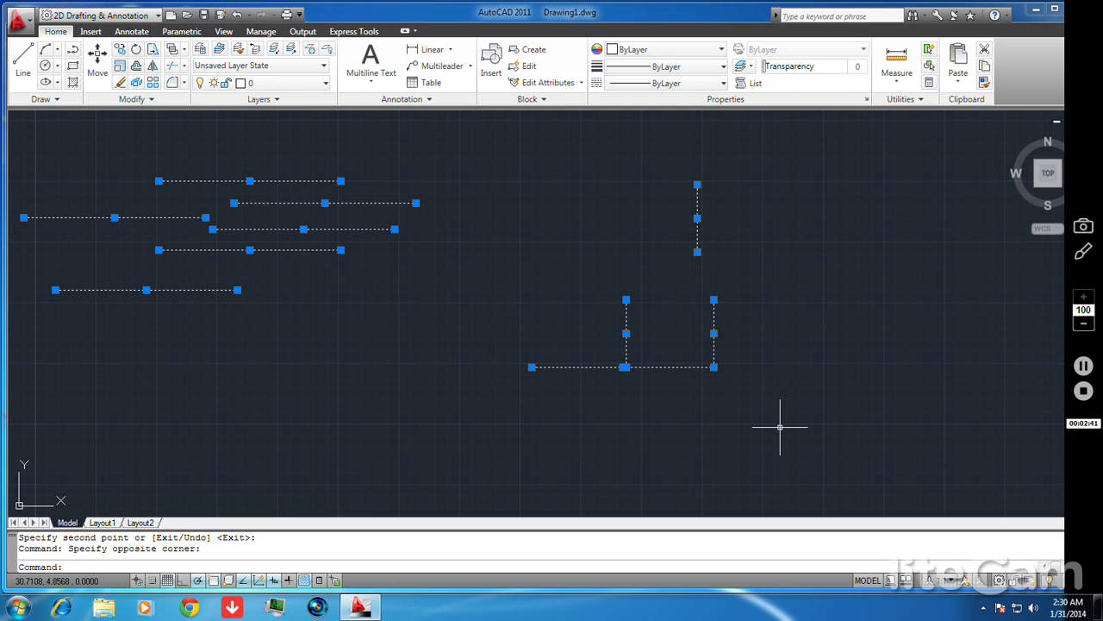
key(Delete)
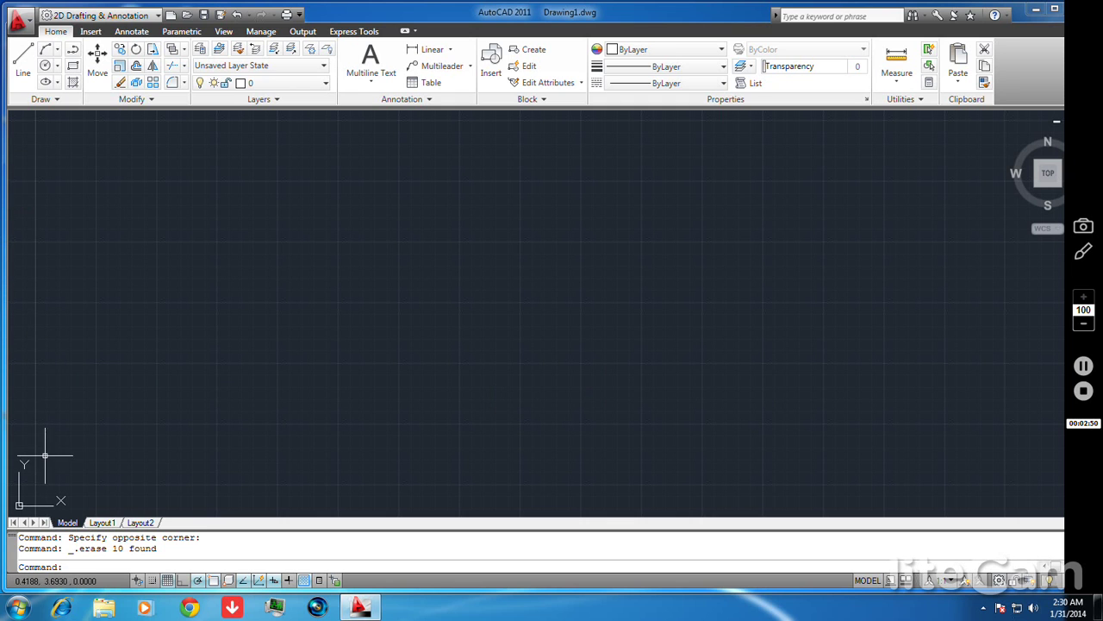
Step: Draw a circle by centre and radius in the lower-left area of the empty drawing
click(50, 67)
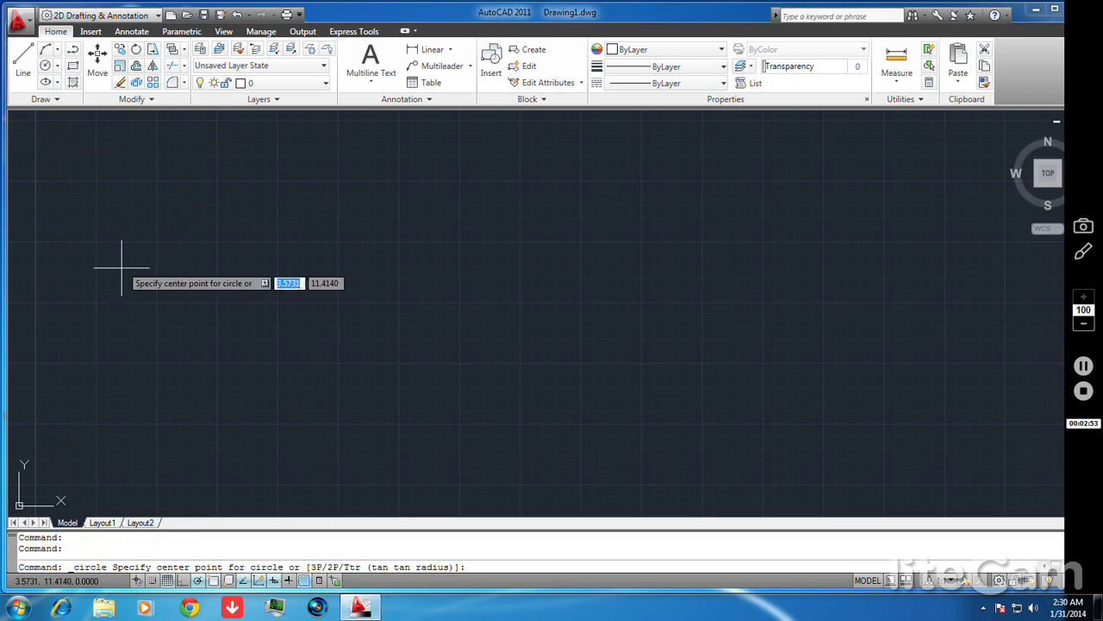
click(138, 376)
click(168, 293)
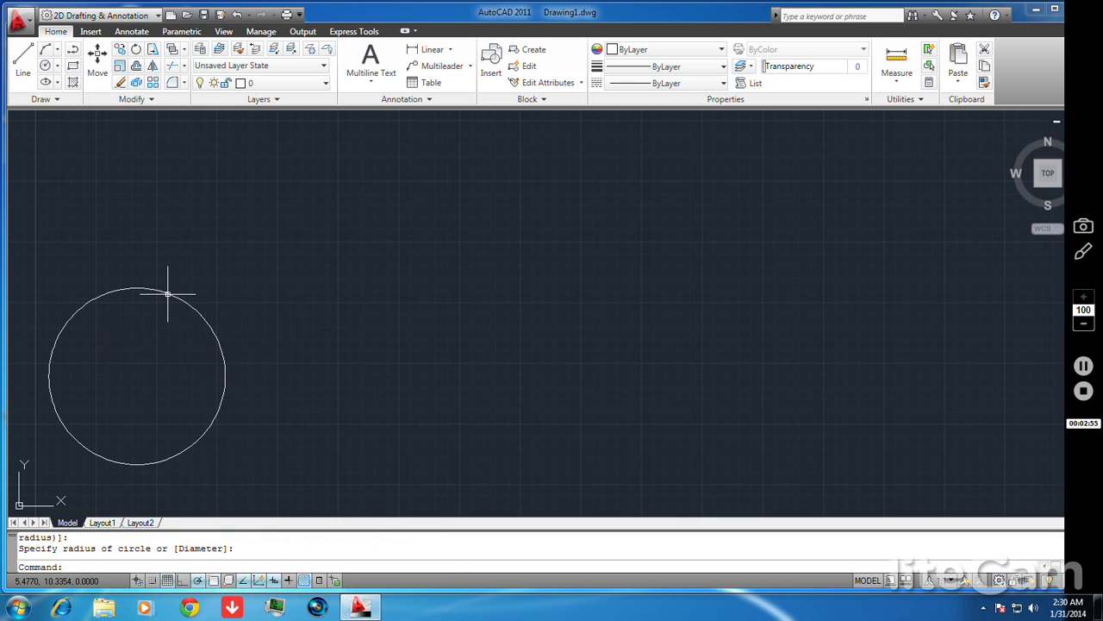
Step: Draw a second circle of radius about 2.2 just right of and slightly above the large circle
click(380, 307)
click(435, 220)
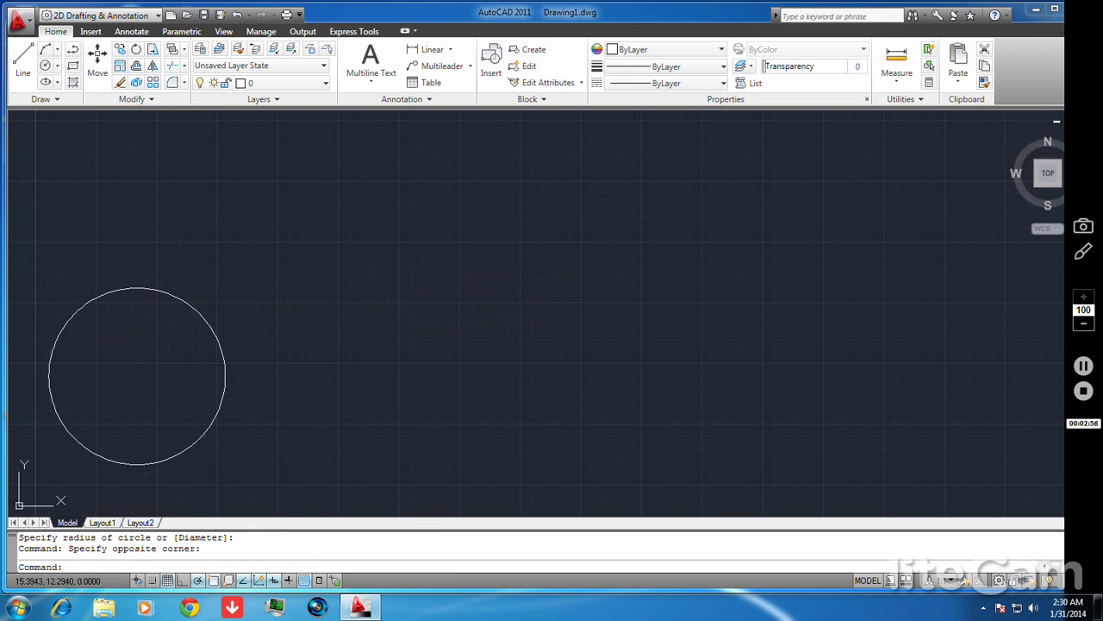
right_click(429, 261)
click(458, 256)
click(298, 323)
click(326, 277)
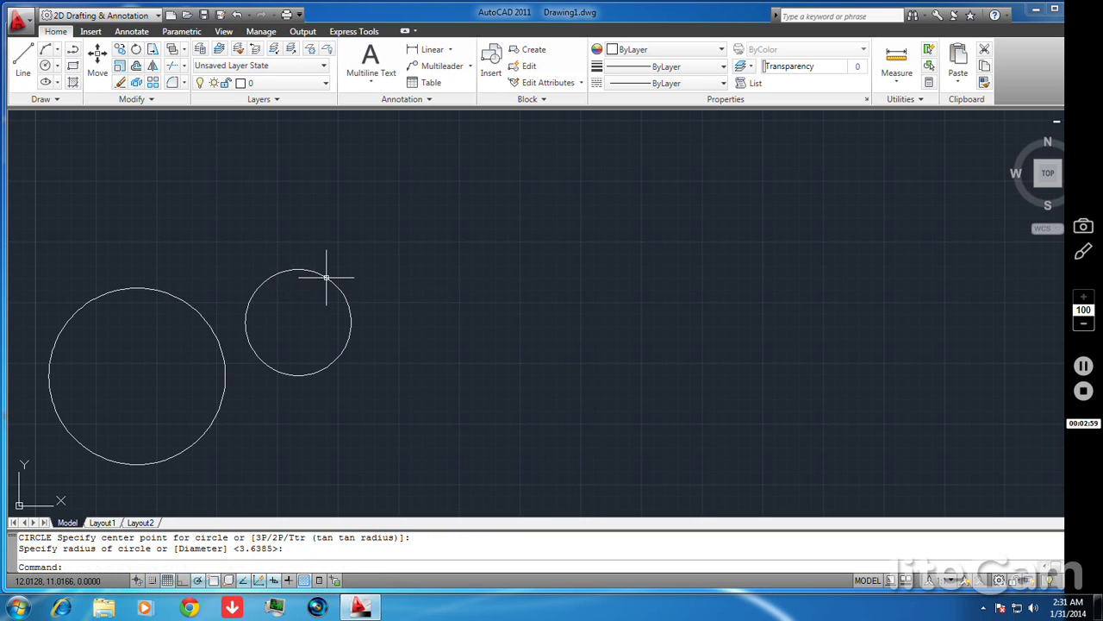
Step: Draw a third circle of radius about 2.7 just right of the small circle, without overlapping it
right_click(417, 280)
click(436, 291)
click(422, 300)
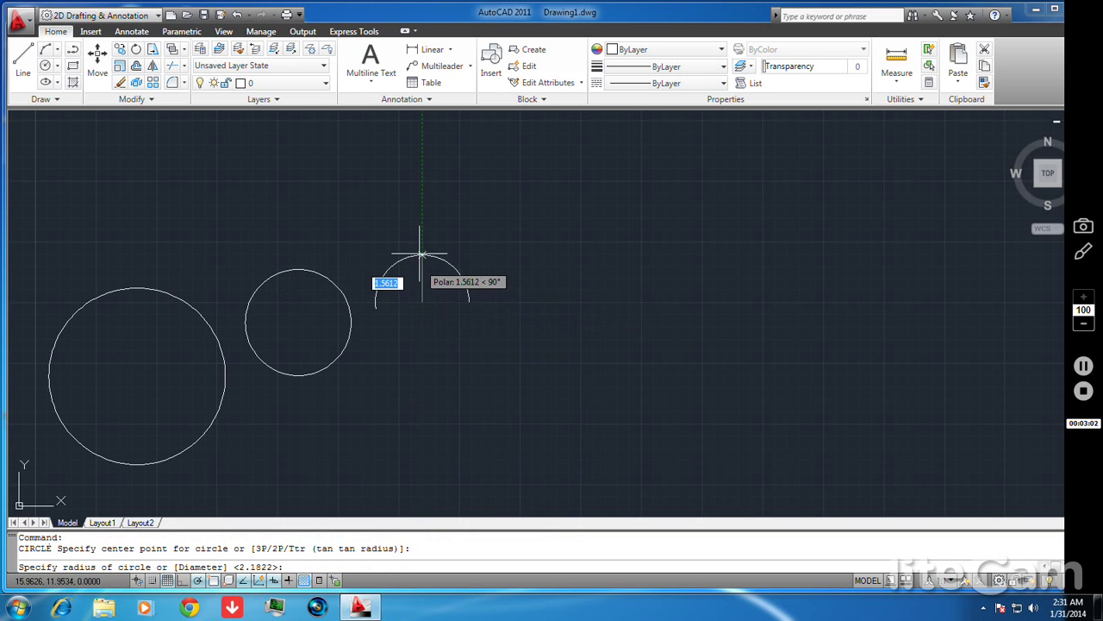
click(449, 243)
Step: Draw a fourth circle of radius about 2.8 below and to the right of the third circle
right_click(568, 381)
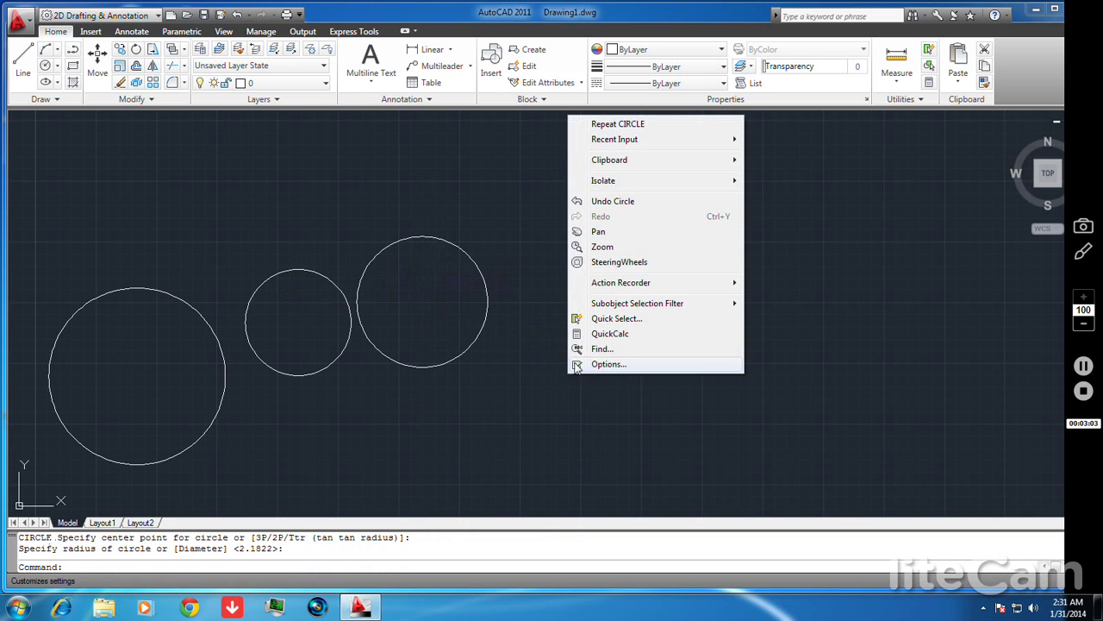
click(533, 390)
right_click(506, 411)
click(460, 422)
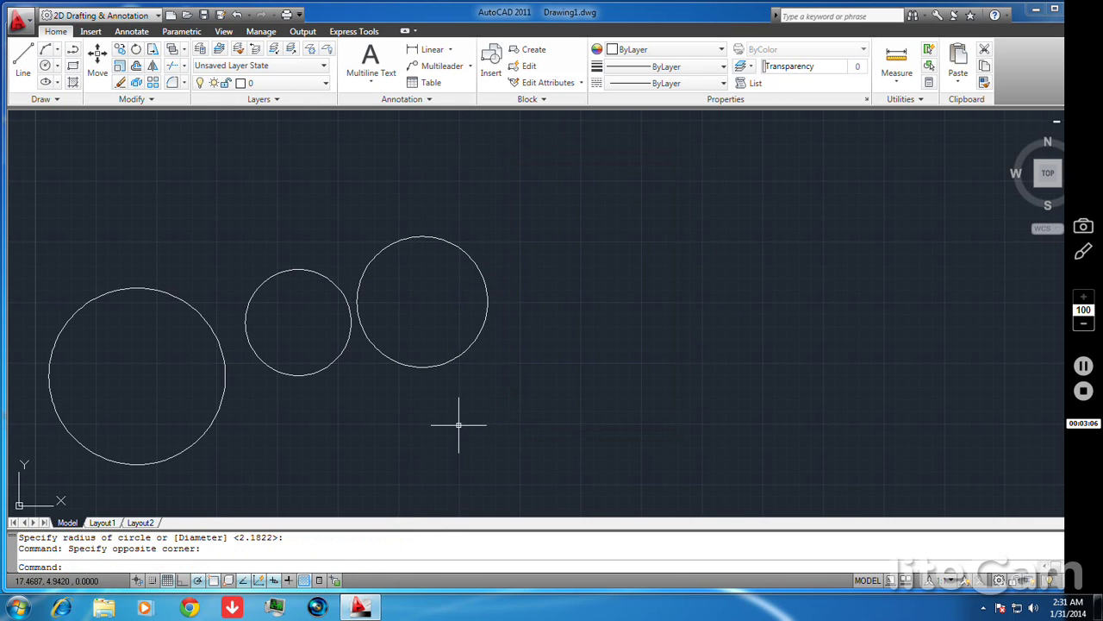
right_click(459, 428)
click(507, 176)
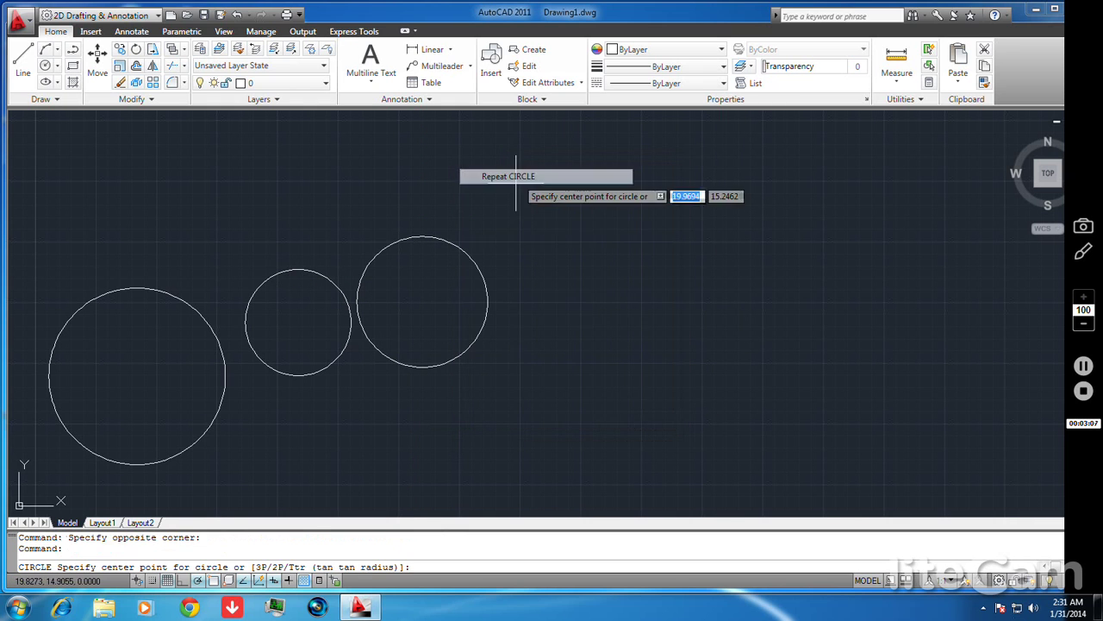
click(512, 417)
click(552, 362)
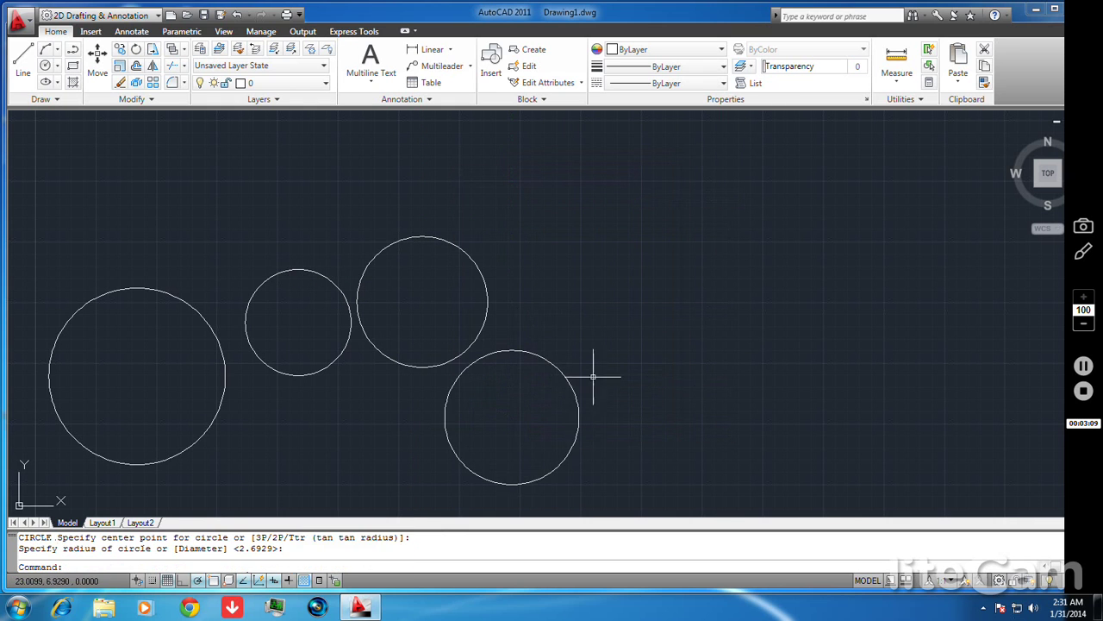
Step: Copy the large left circle by its centre onto the centre of the smallest circle
right_click(151, 201)
click(123, 184)
click(124, 112)
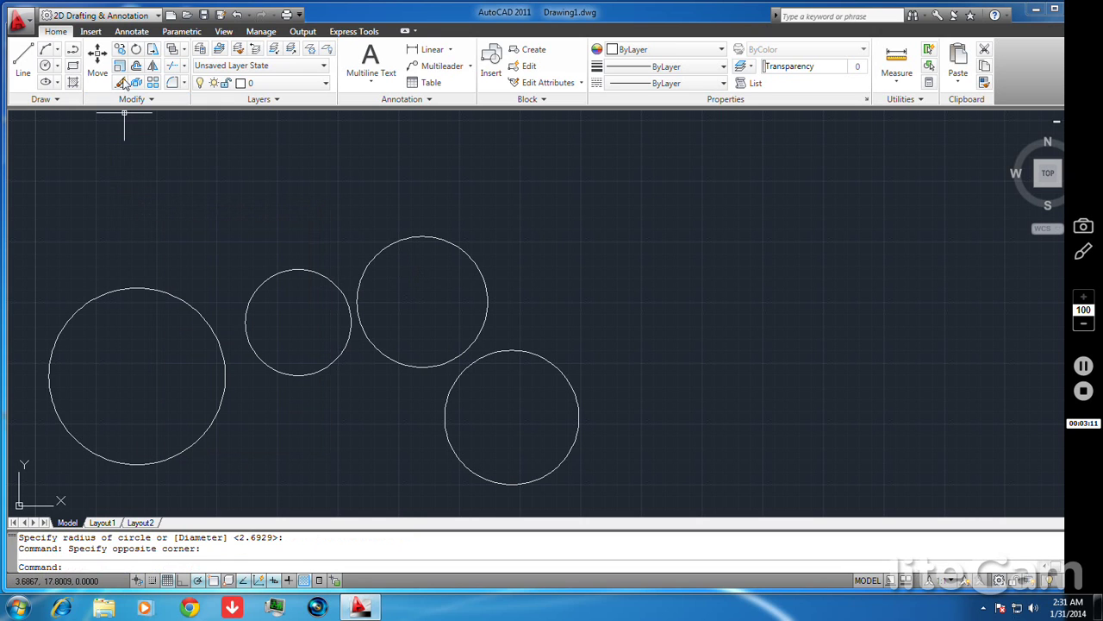
click(119, 50)
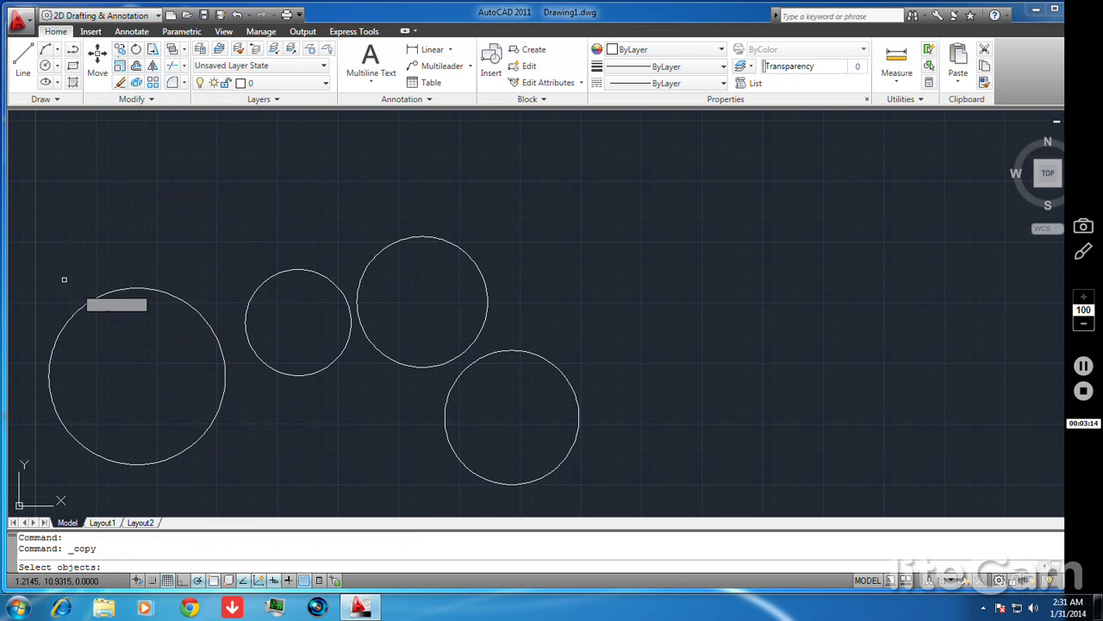
click(83, 299)
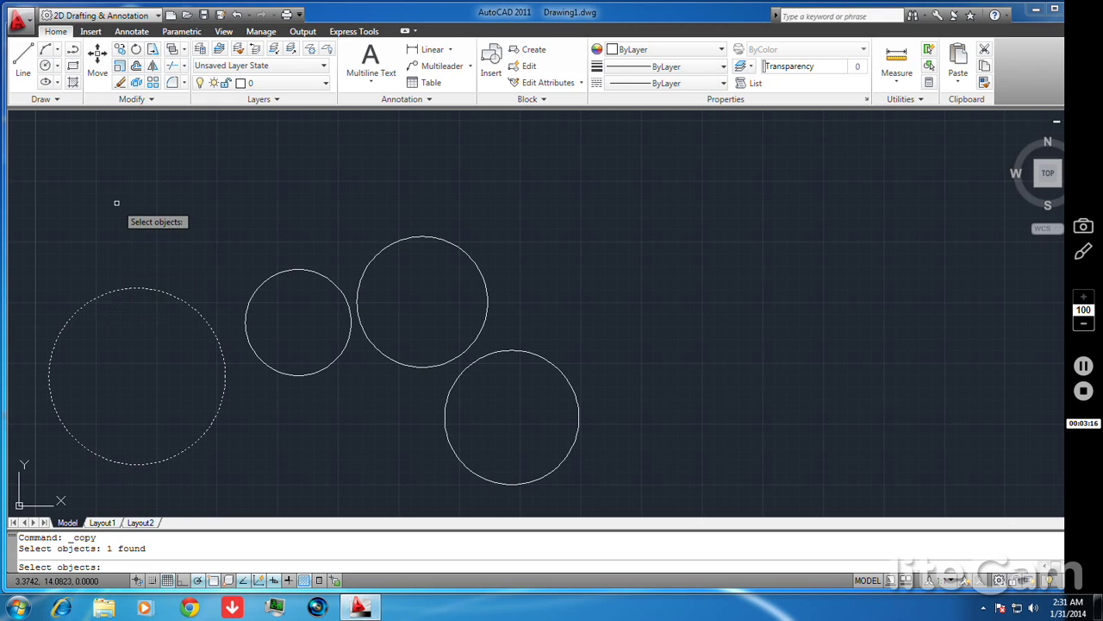
key(Return)
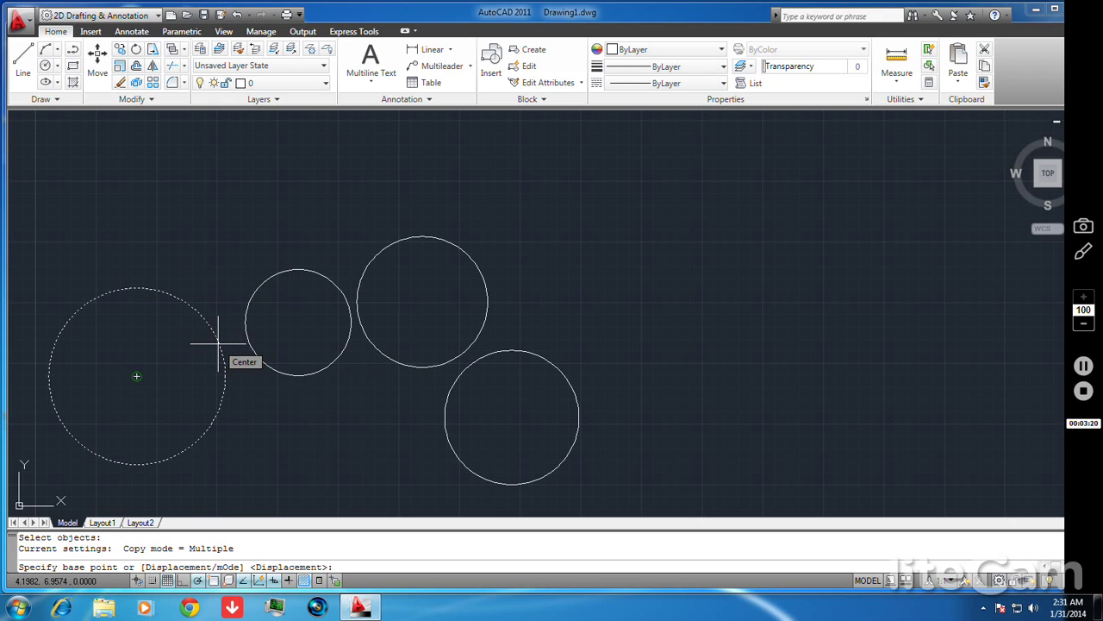
click(136, 375)
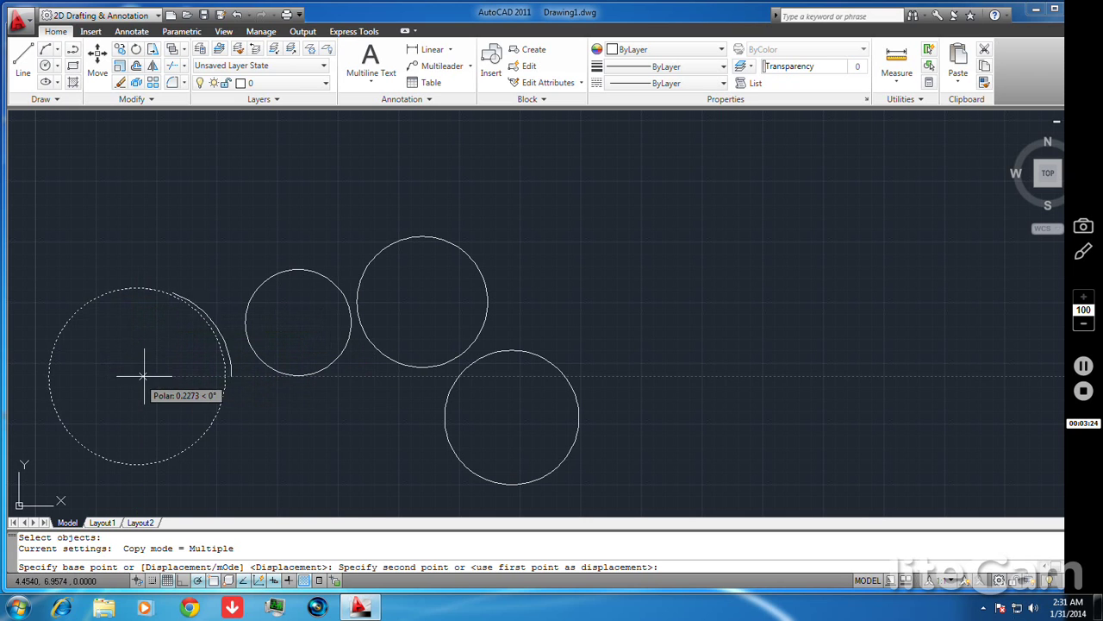
click(297, 323)
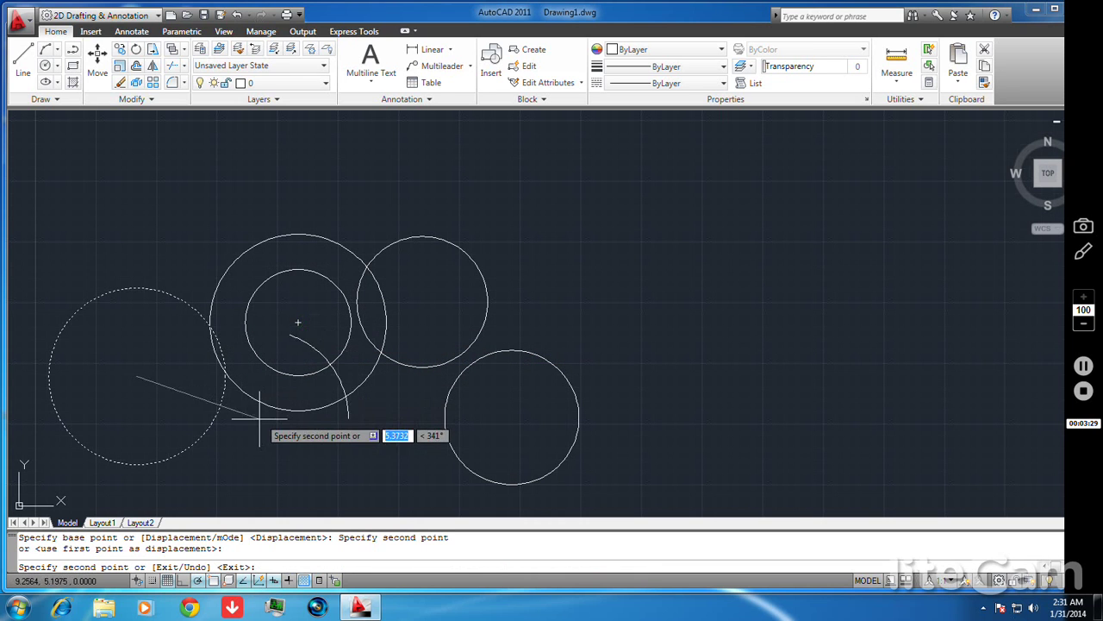
right_click(261, 263)
click(293, 272)
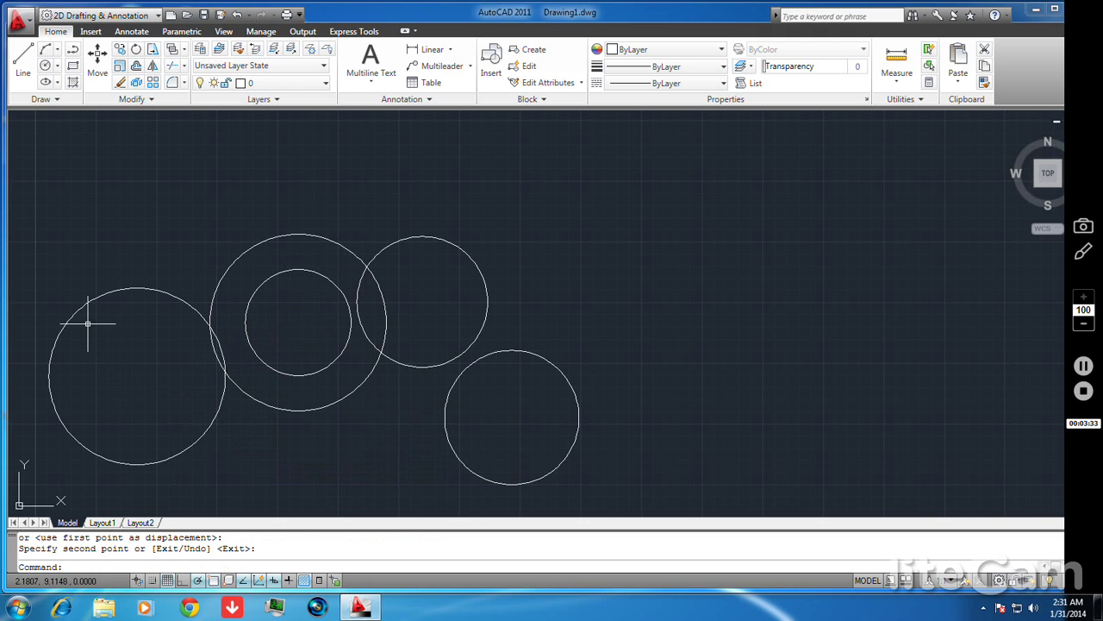
Step: Erase all the circles to clear the drawing
click(48, 140)
click(613, 492)
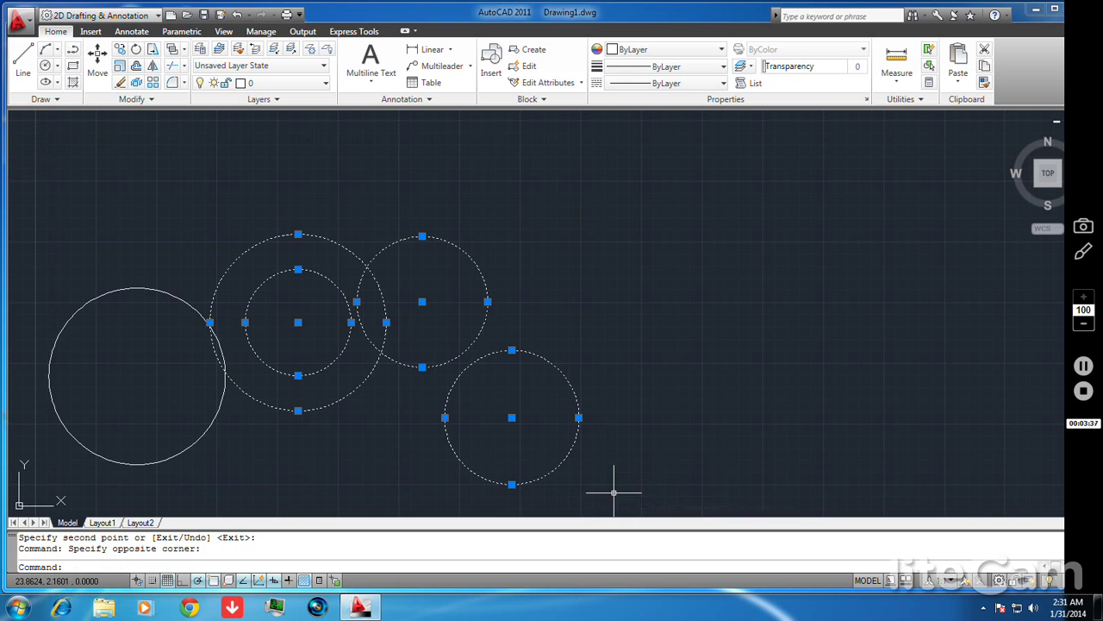
key(Delete)
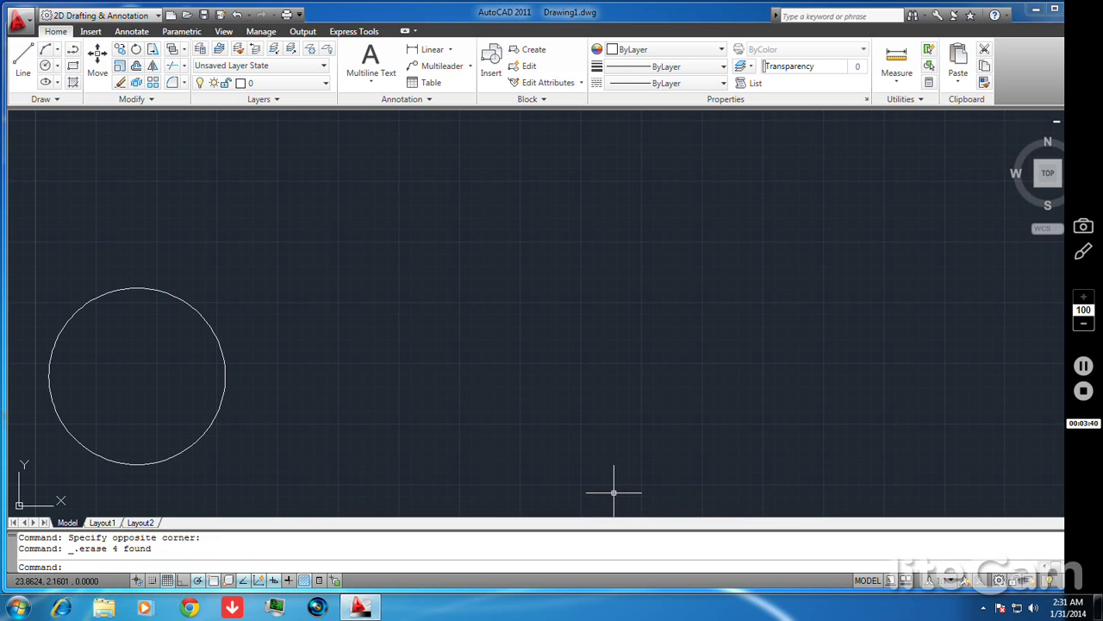
click(50, 206)
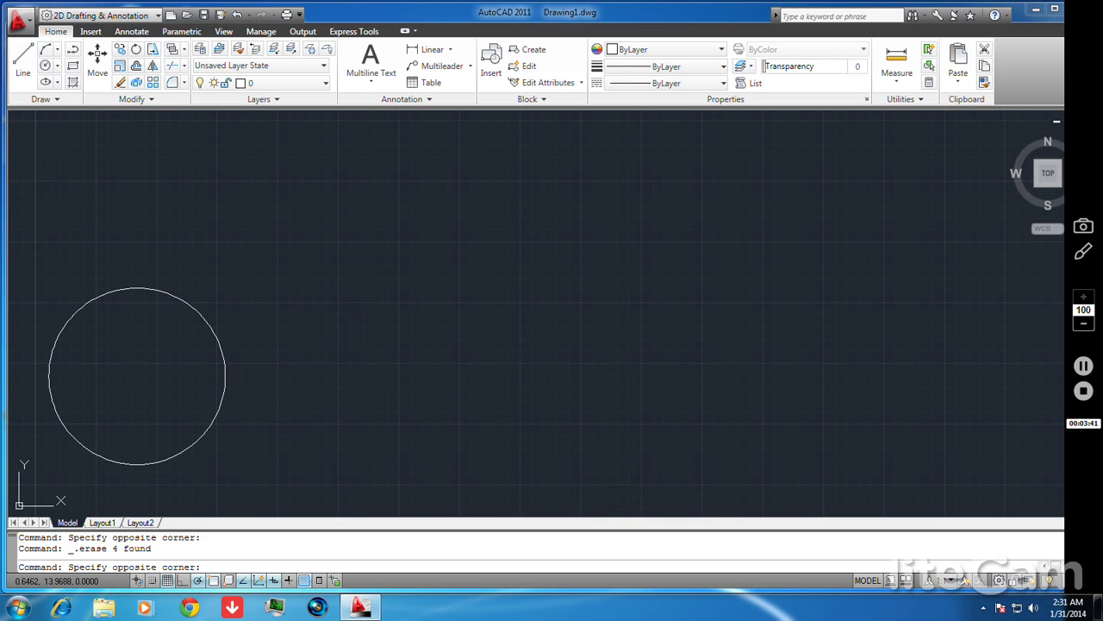
click(215, 466)
click(199, 443)
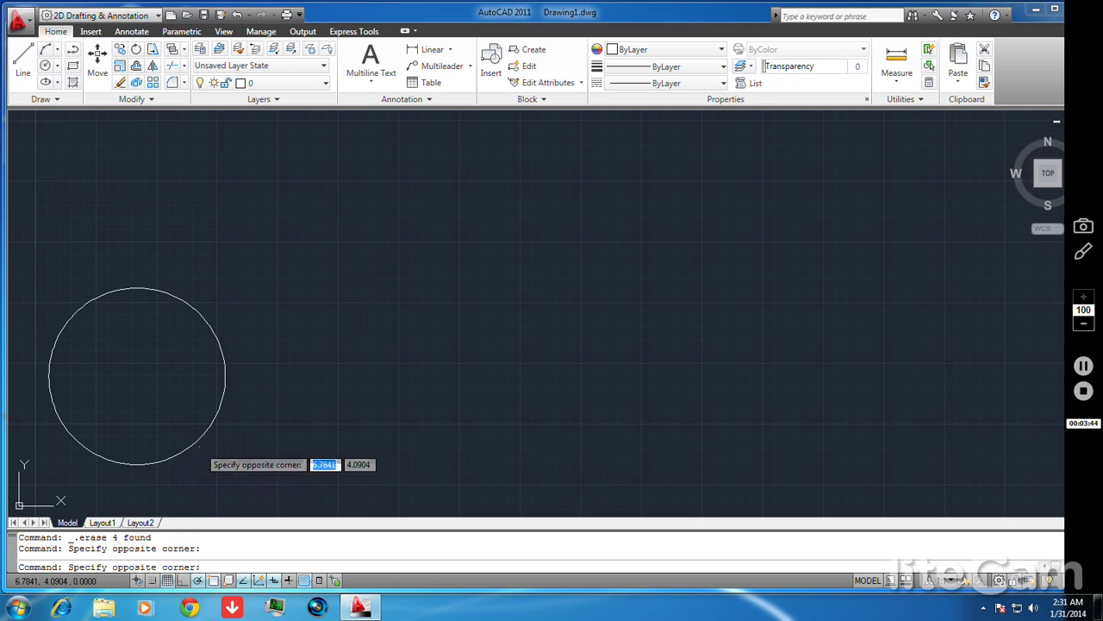
click(197, 440)
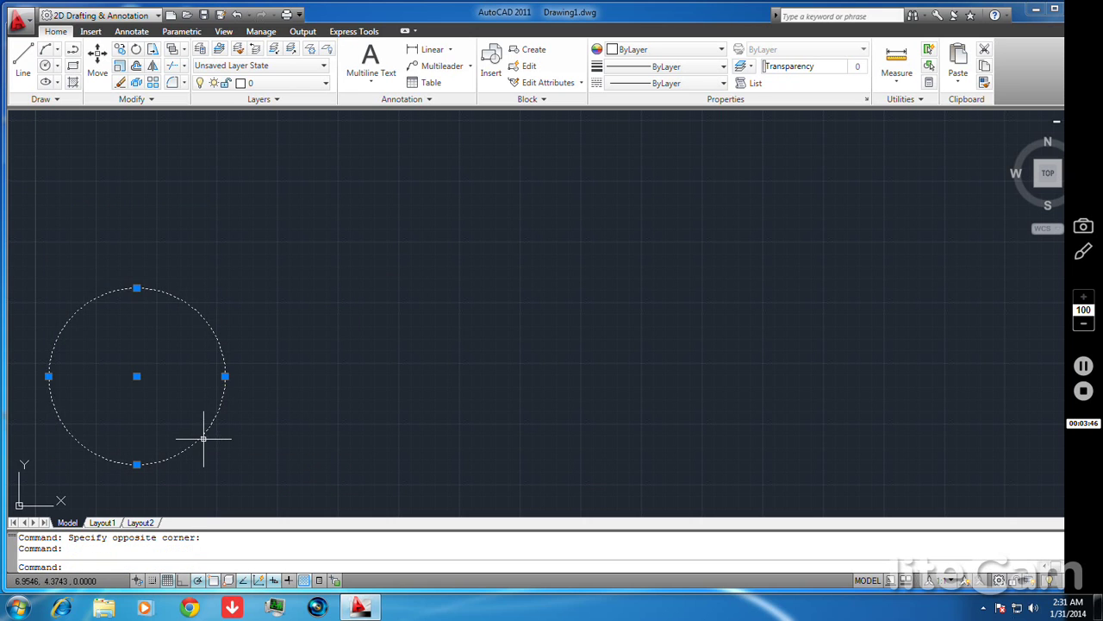
key(Delete)
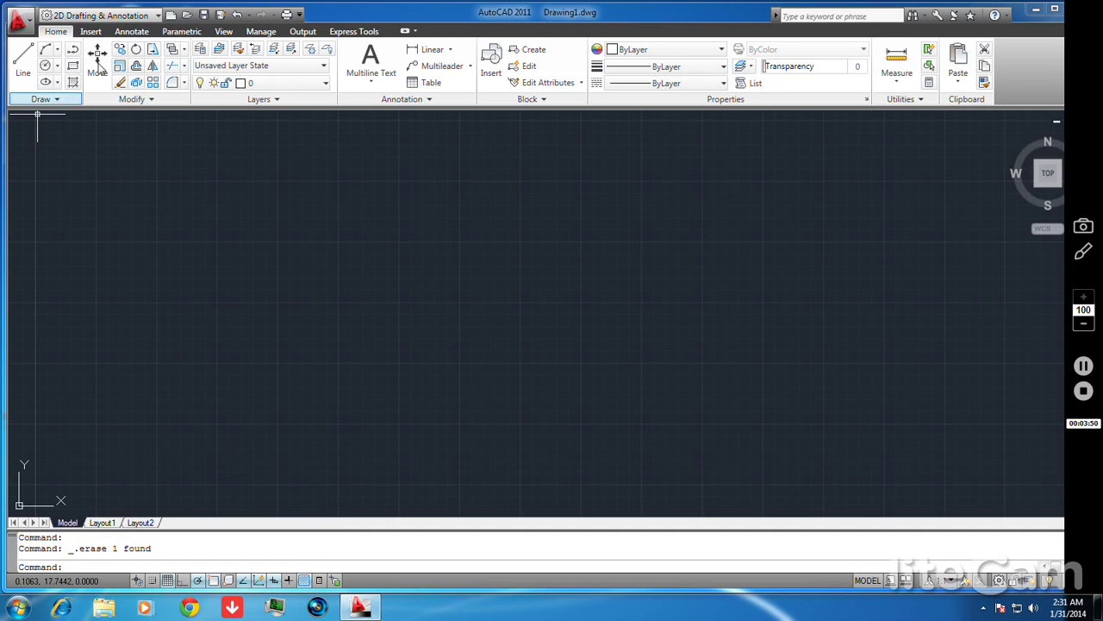
click(150, 69)
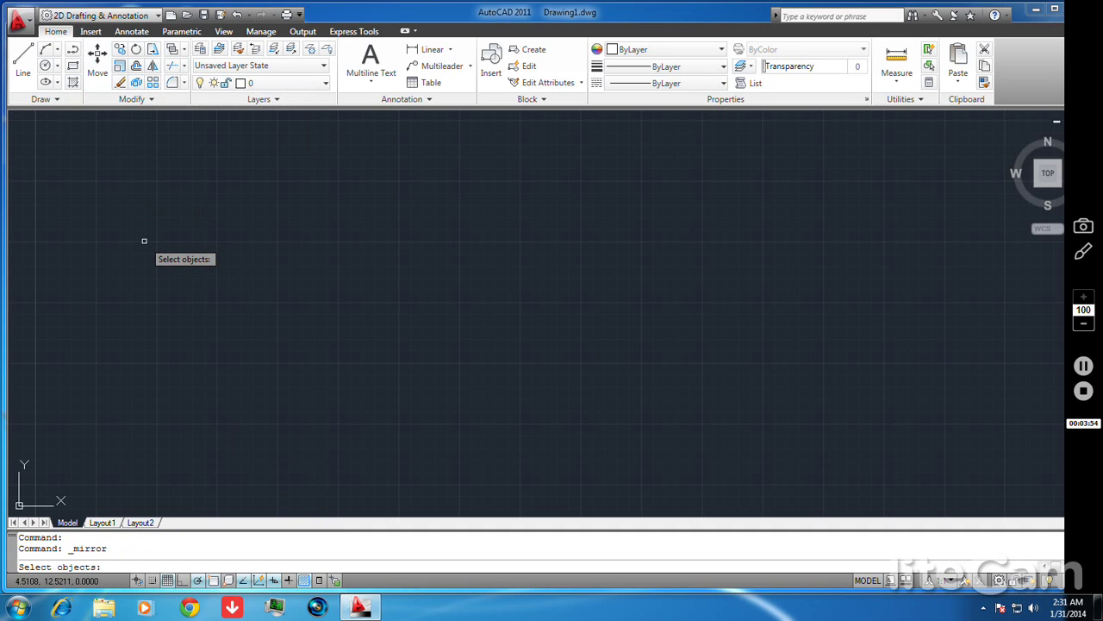
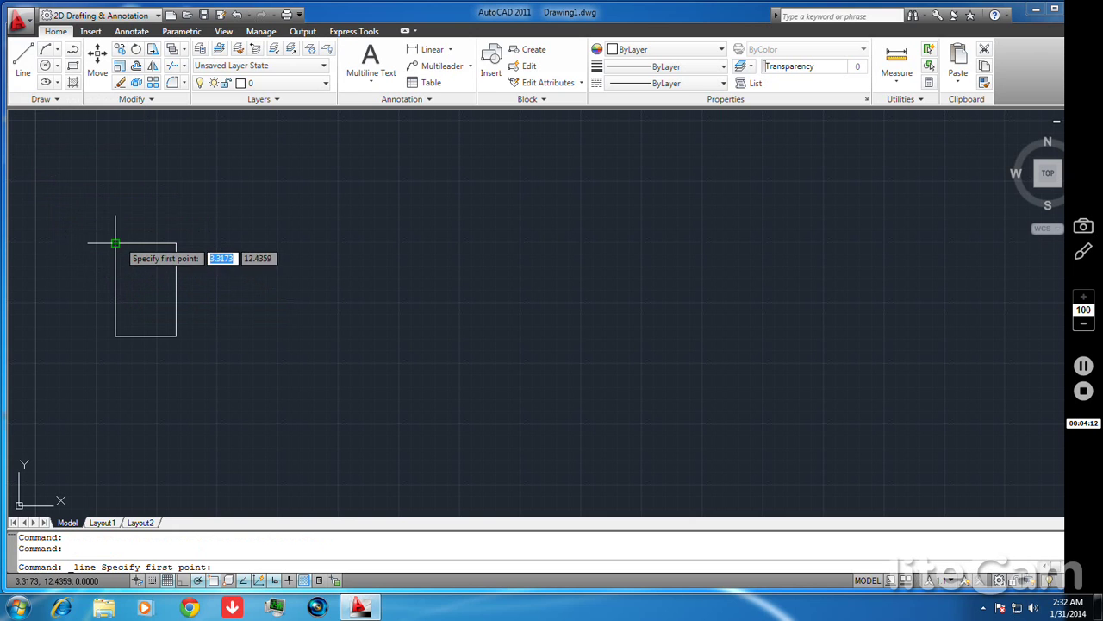
Step: Draw a diagonal line from the rectangle's upper-left corner to its lower-right corner
click(115, 244)
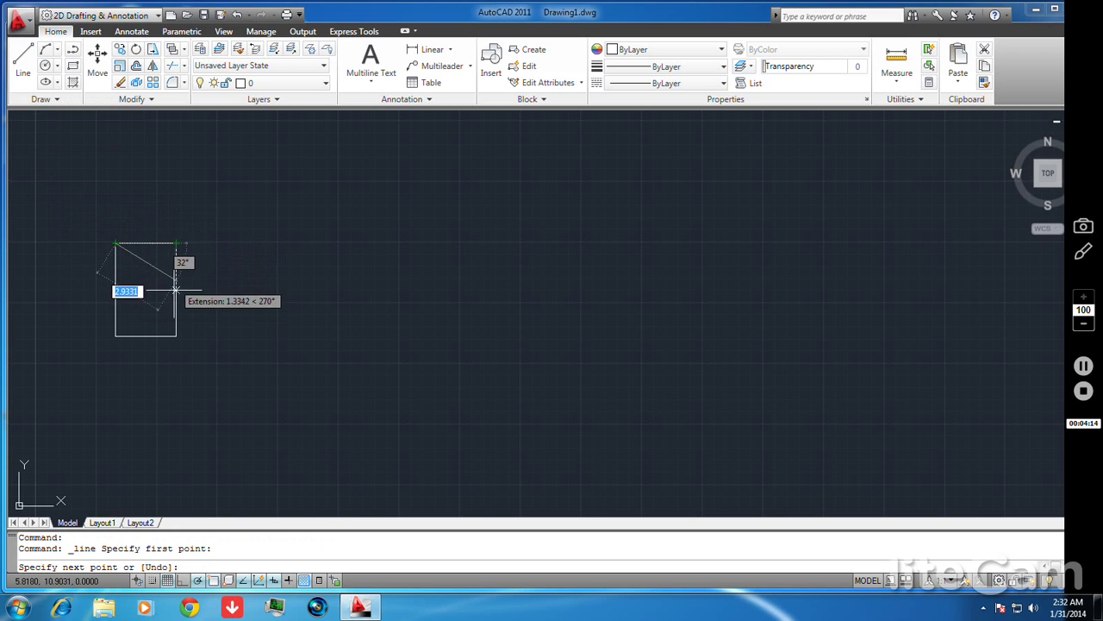
click(175, 336)
right_click(235, 311)
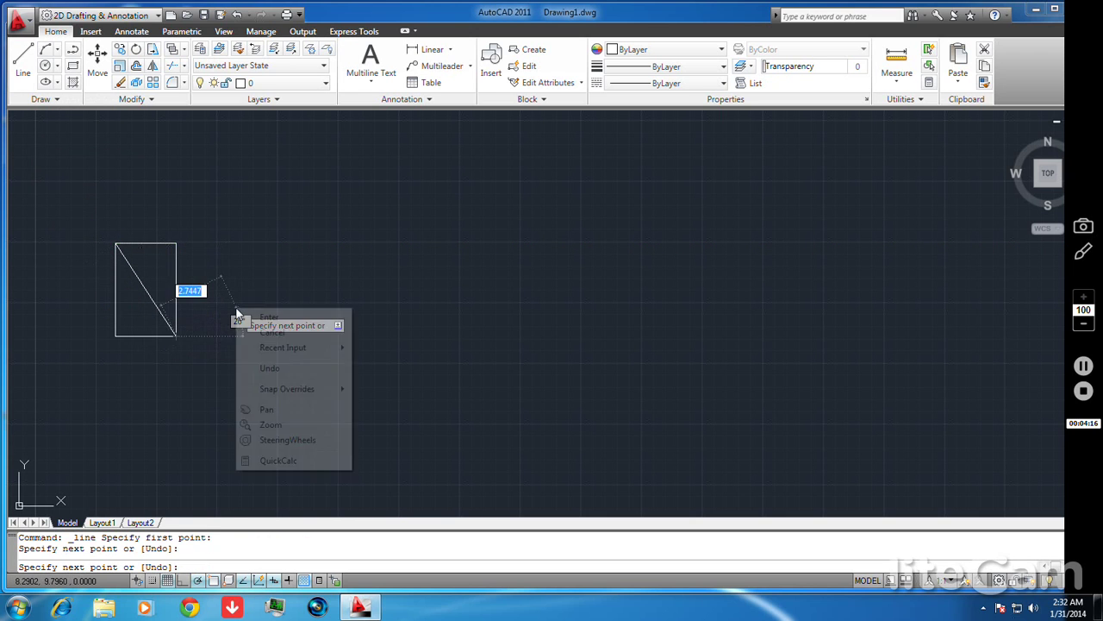
click(251, 320)
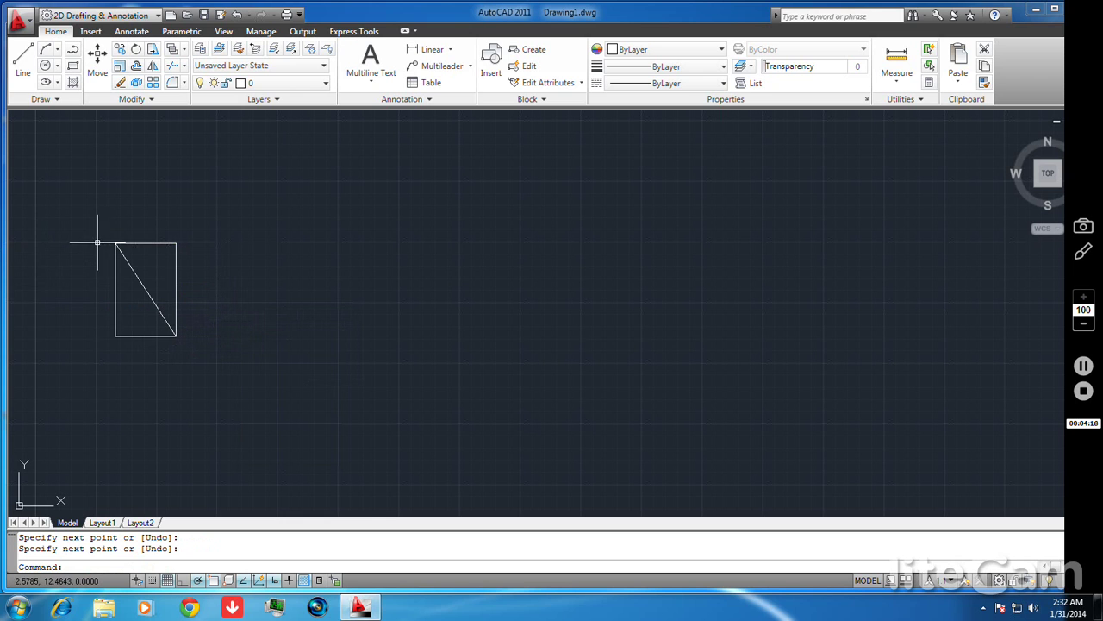
Step: Draw a small circle centred on the rectangle's lower-left corner
click(45, 67)
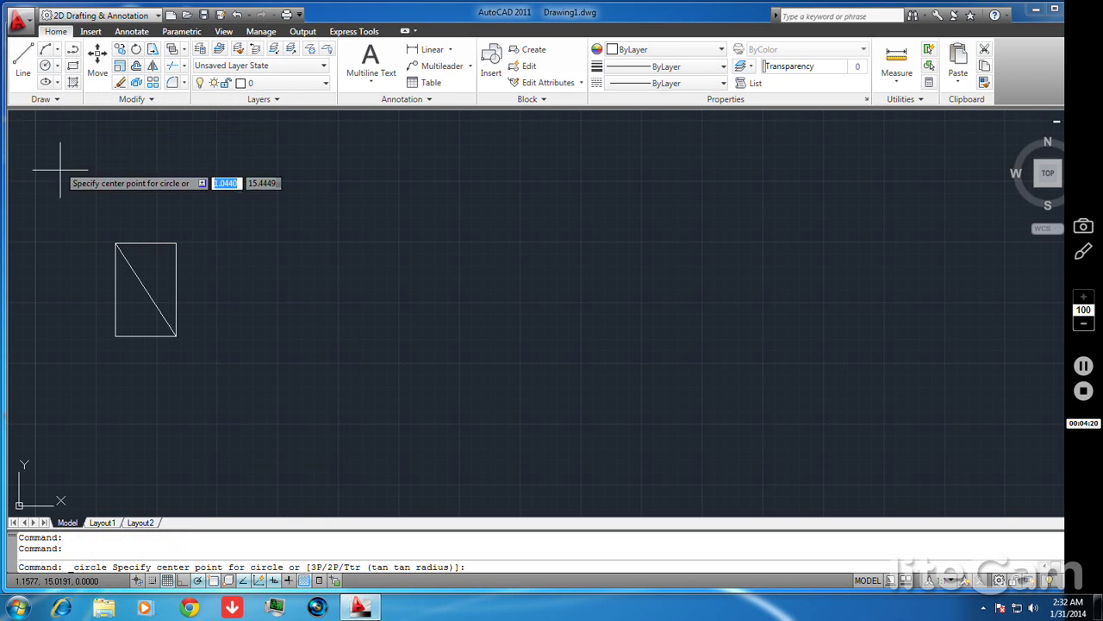
click(115, 336)
click(114, 309)
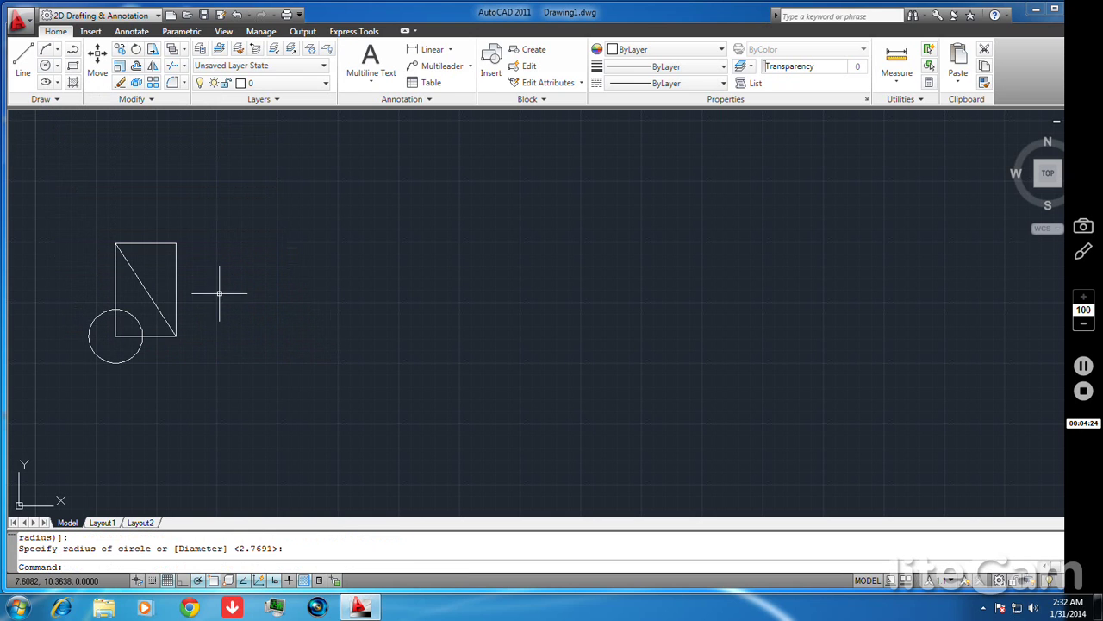
right_click(241, 279)
click(235, 251)
click(212, 264)
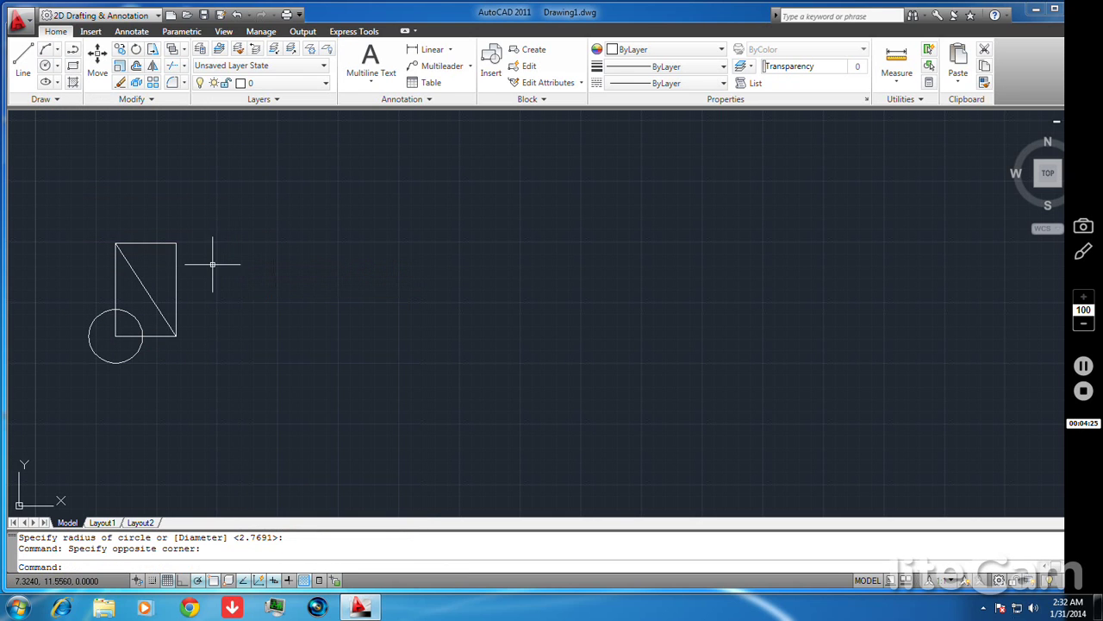
click(147, 101)
drag(465, 148, 284, 129)
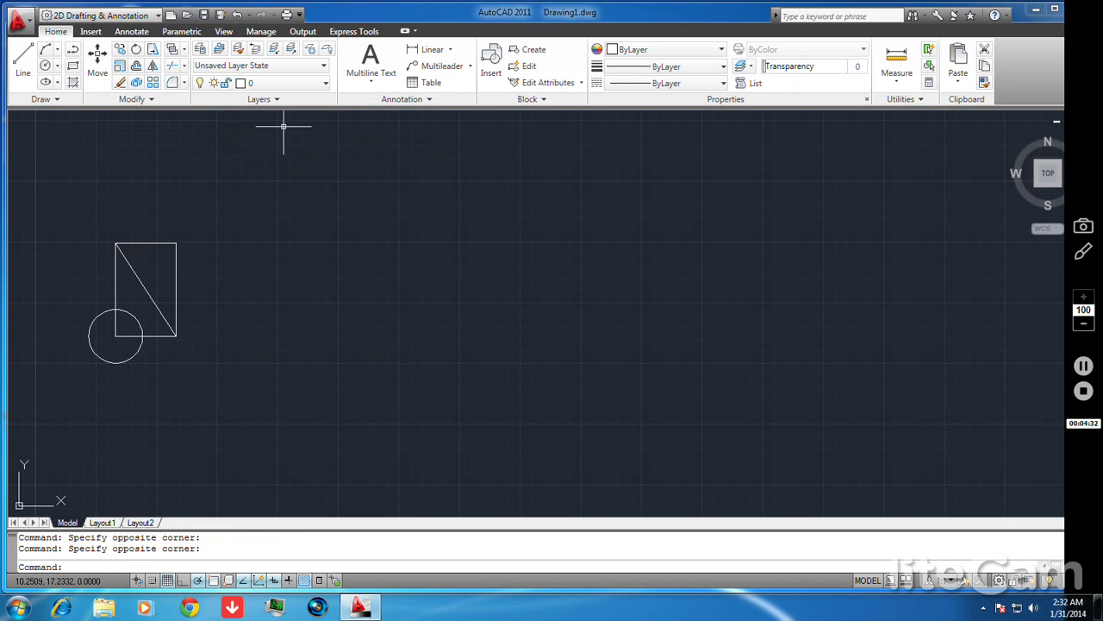
Step: Convert the rectangle and the small circle into regions, window-selecting the whole figure including the diagonal
click(57, 100)
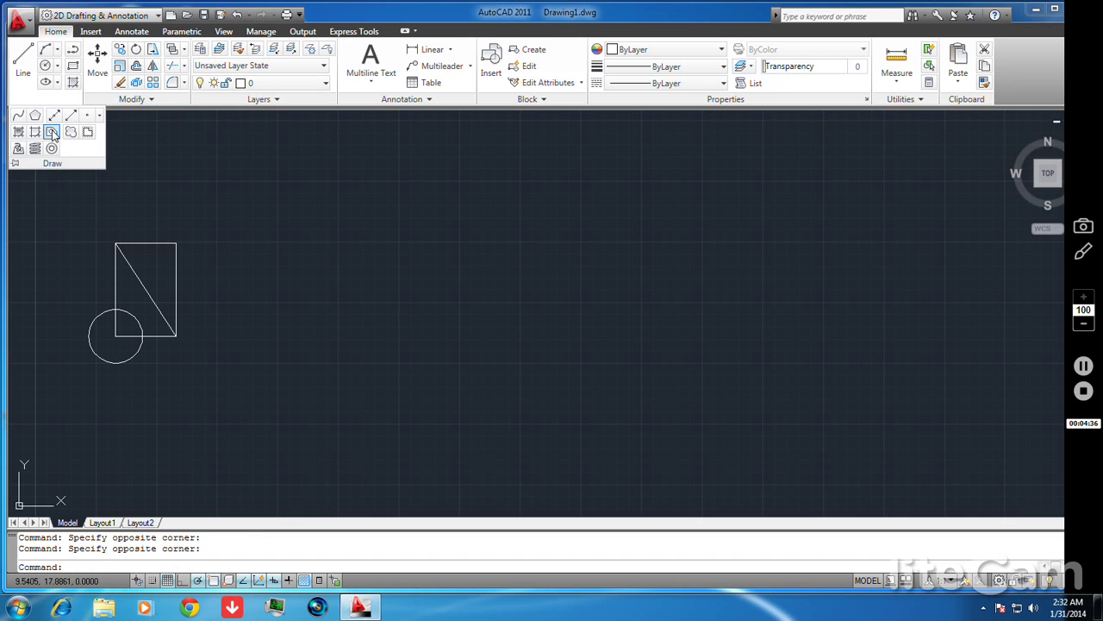
click(52, 132)
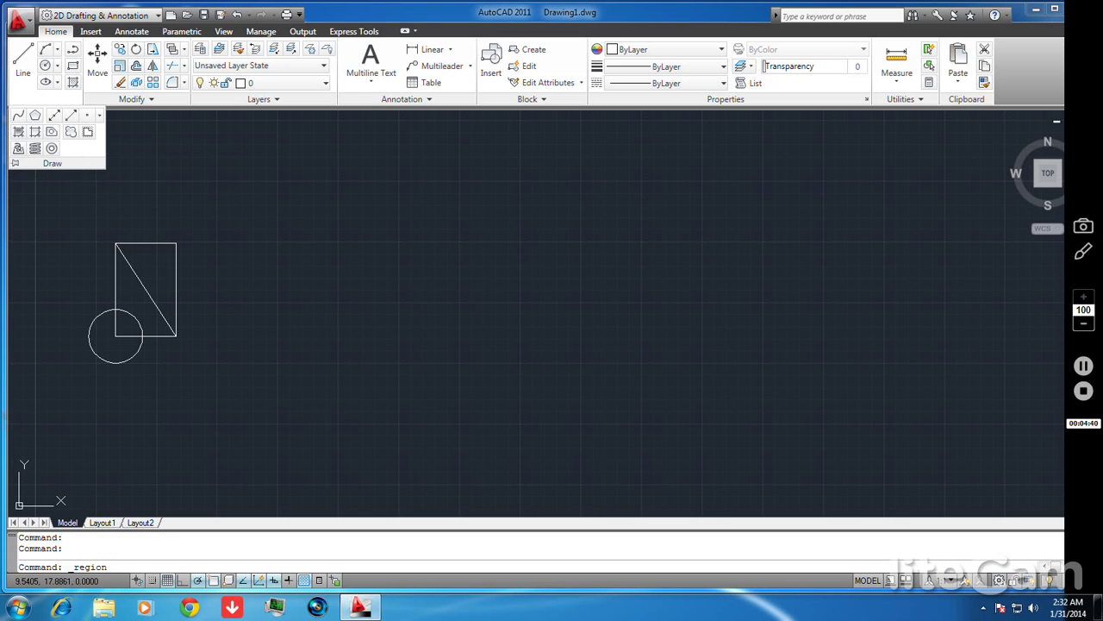
click(68, 200)
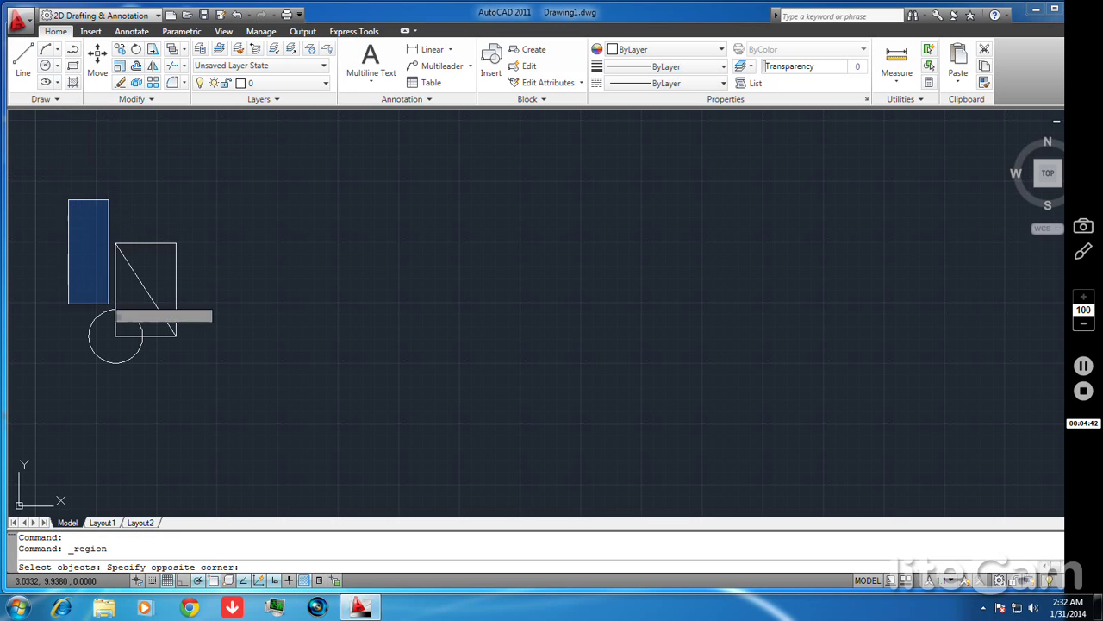
click(210, 403)
right_click(213, 388)
right_click(177, 368)
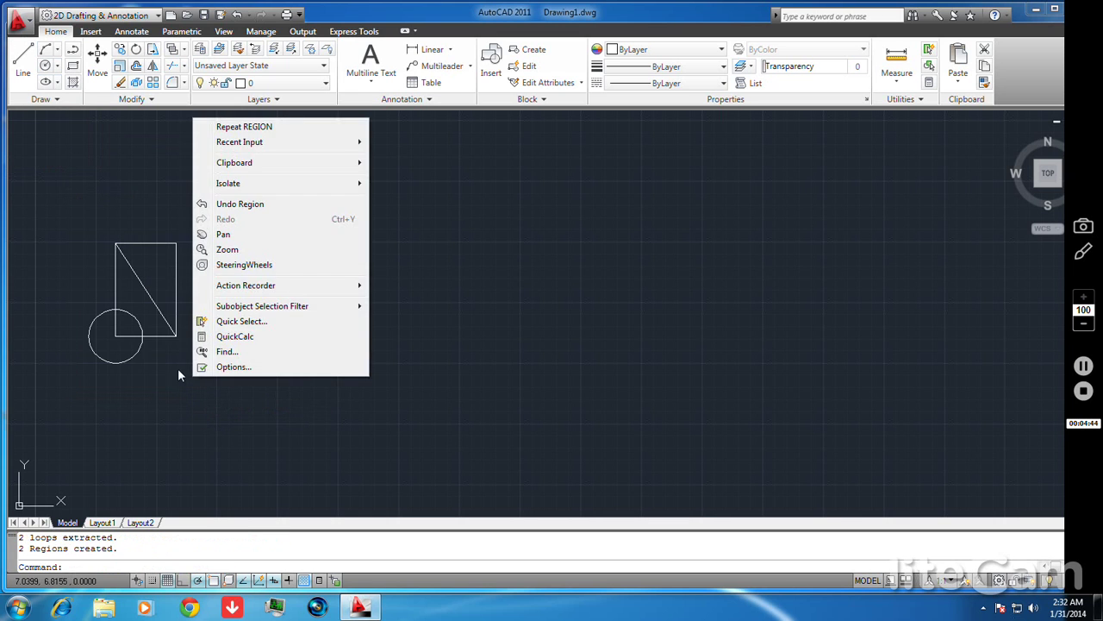
click(178, 372)
click(150, 336)
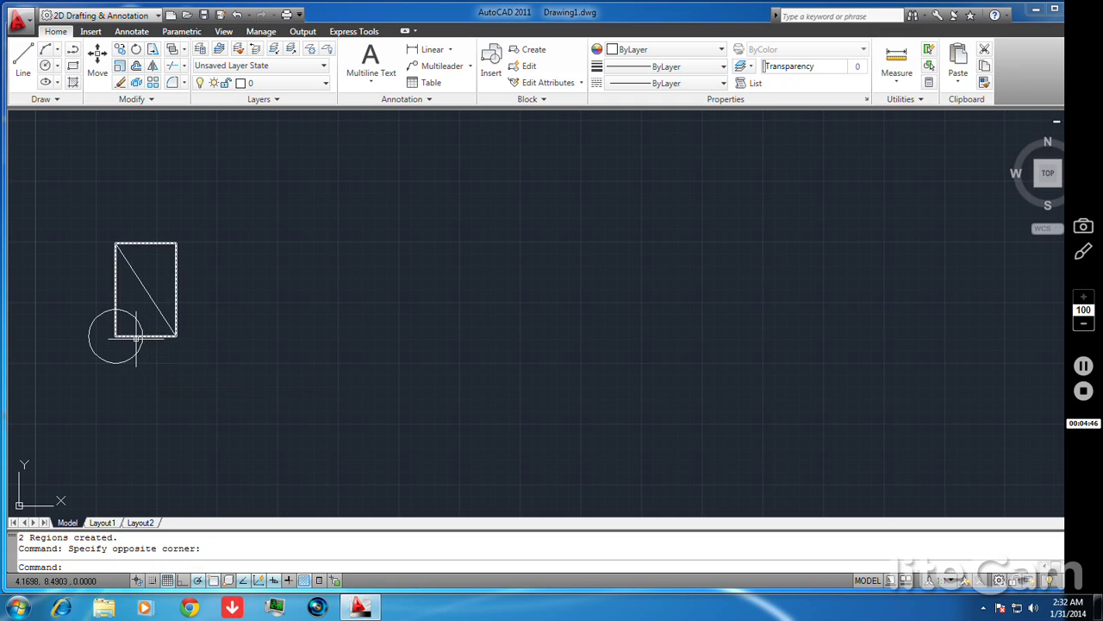
key(Escape)
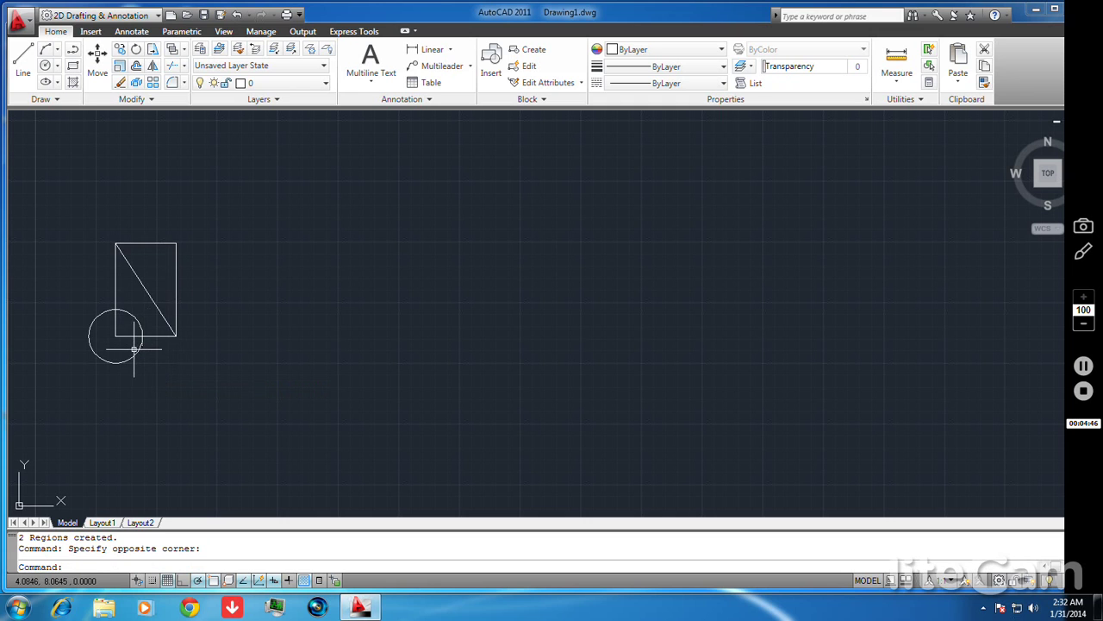
Step: Try to convert the whole rectangle, diagonal and circle figure into regions again, window-selecting all of it
click(40, 99)
click(52, 131)
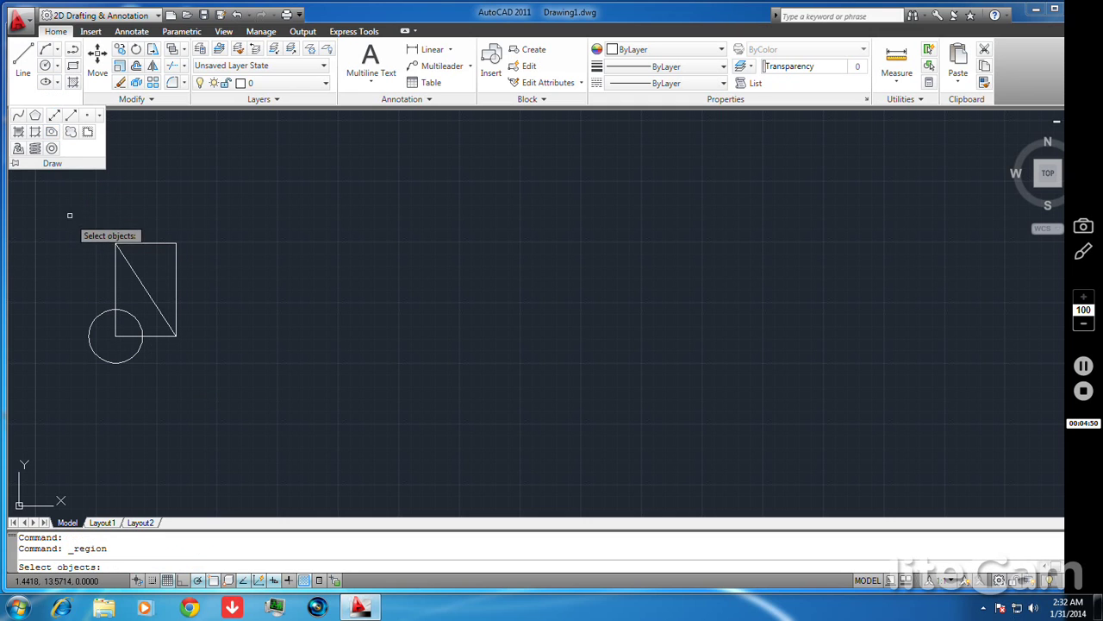
click(66, 191)
click(199, 367)
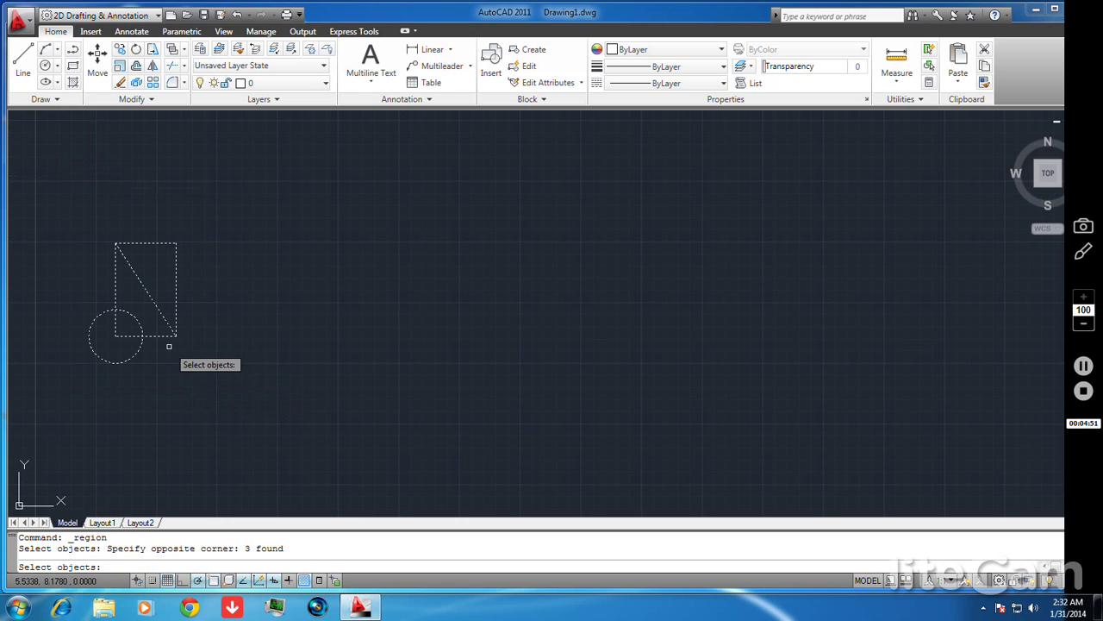
key(Return)
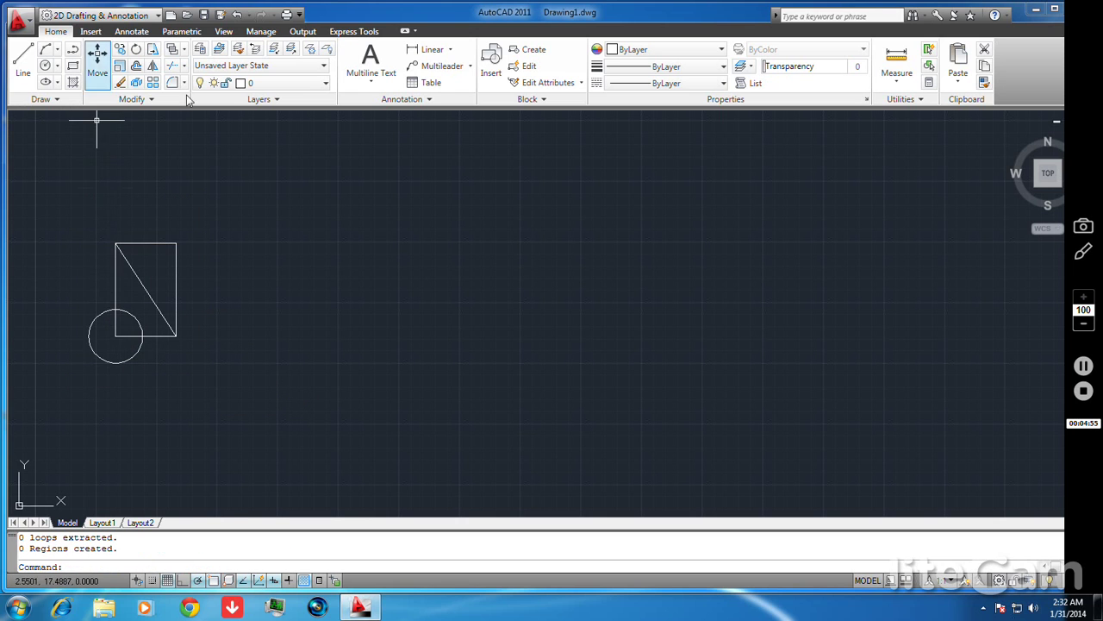
Step: Mirror the whole figure about a horizontal line through the rectangle's lower-right corner, keeping the source objects
click(151, 69)
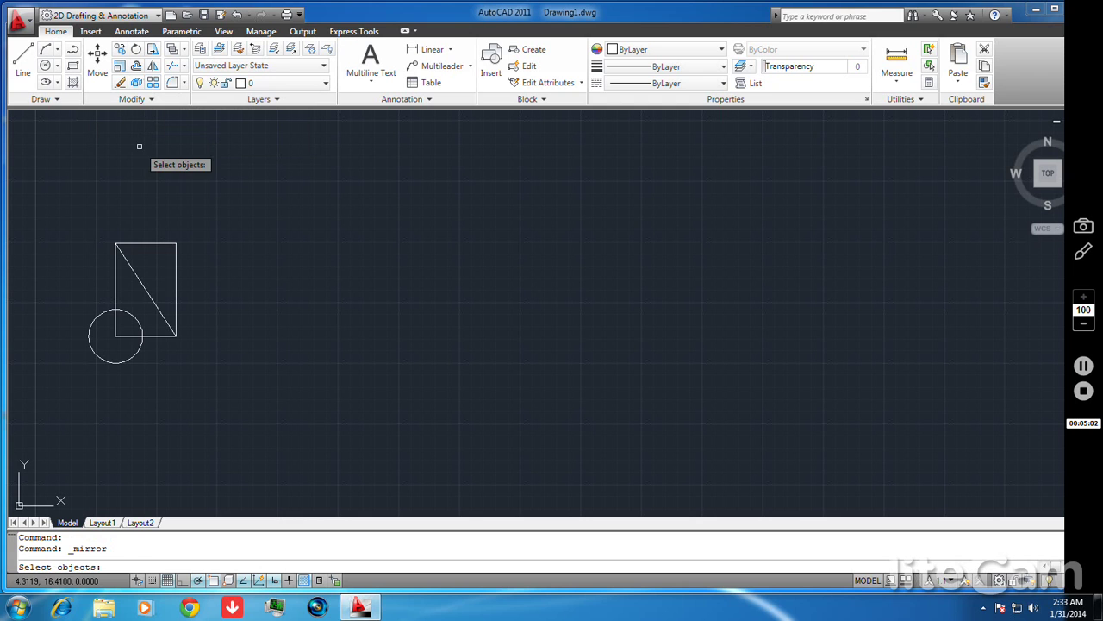
click(42, 205)
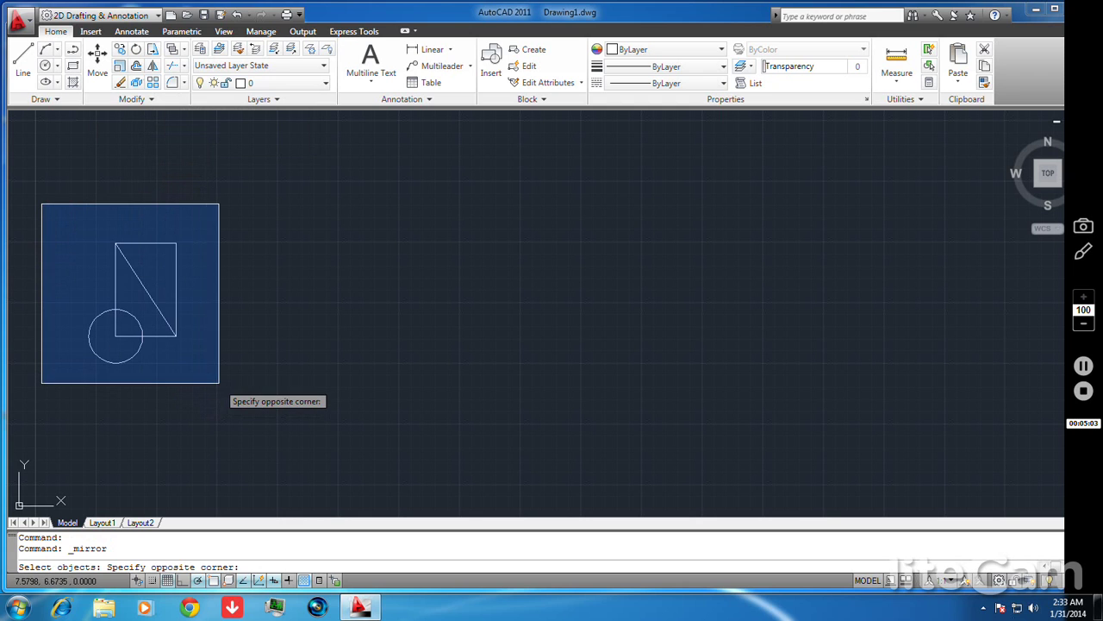
click(221, 384)
key(Return)
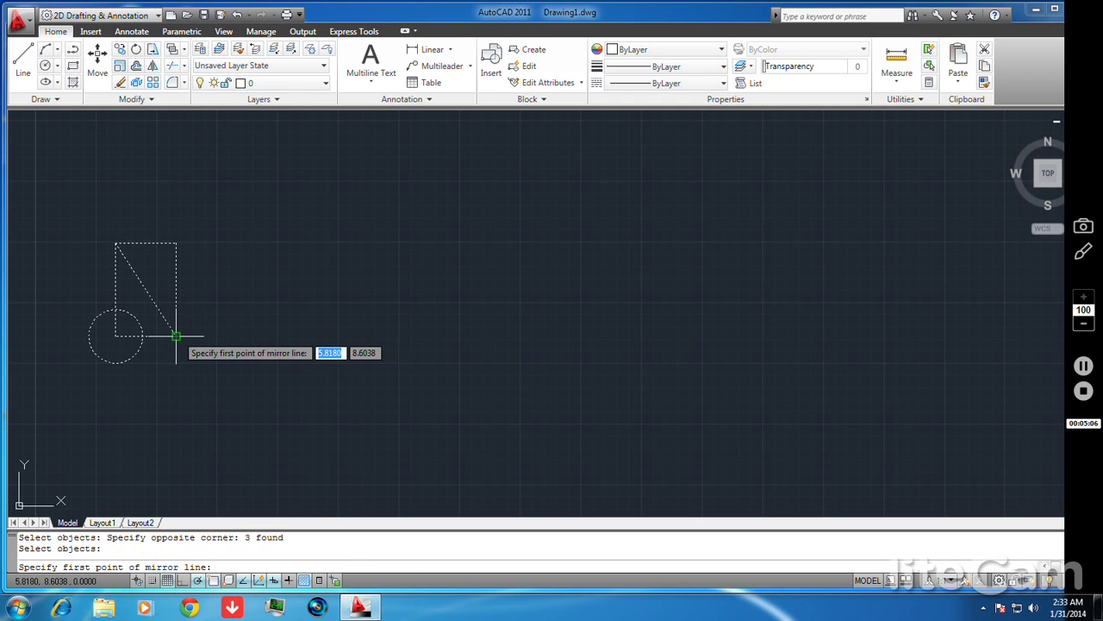
click(176, 335)
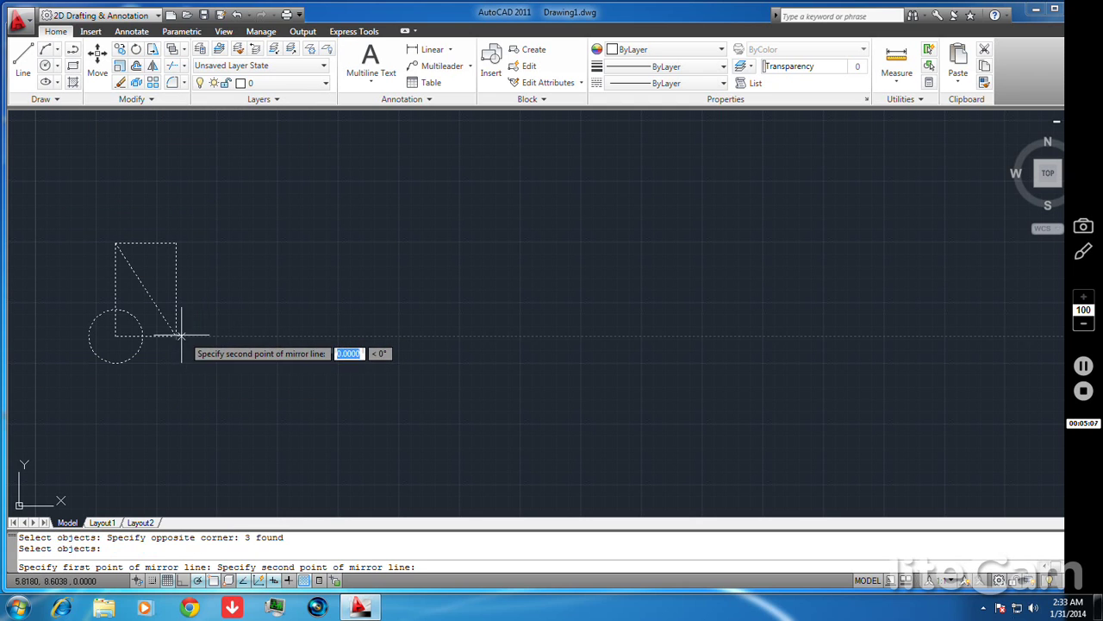
click(259, 335)
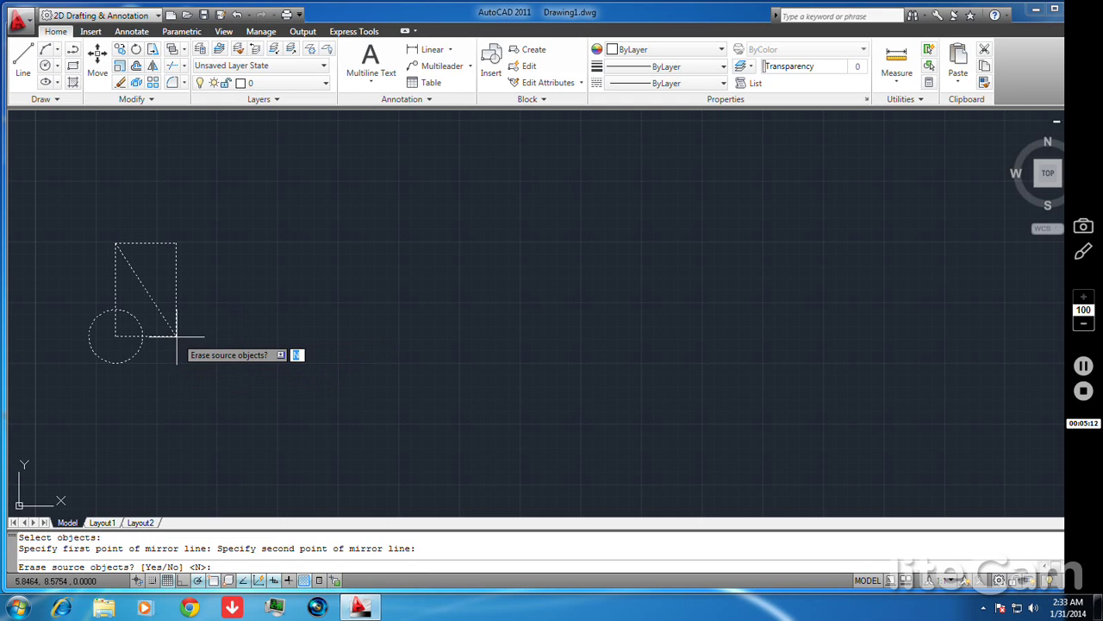
right_click(211, 346)
click(235, 353)
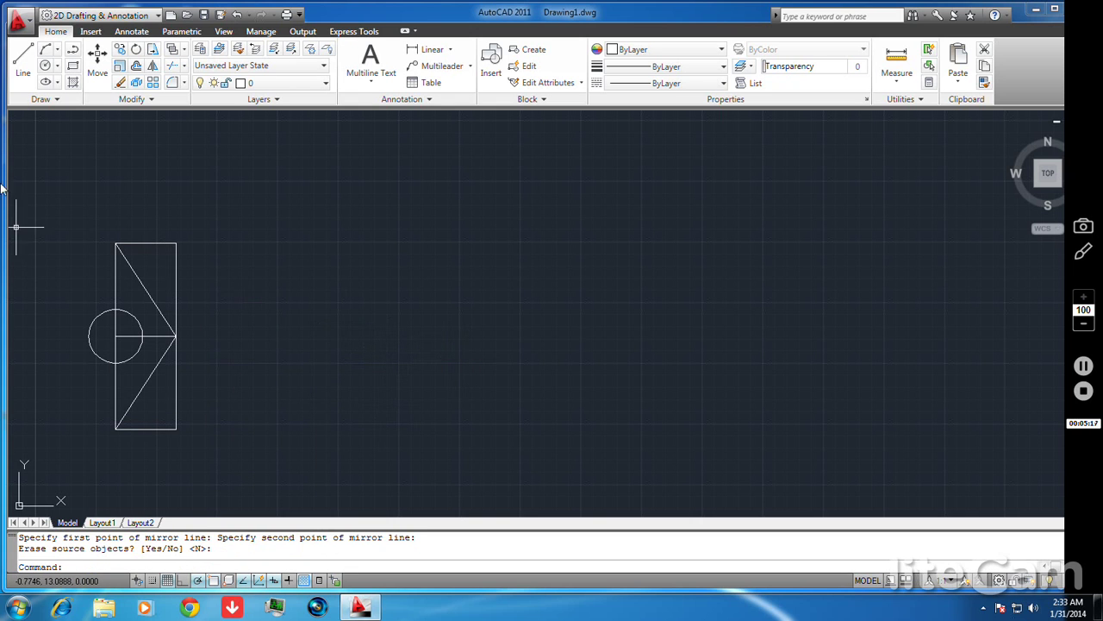
Step: Erase the original figure and its mirrored copy to clear the drawing
click(38, 161)
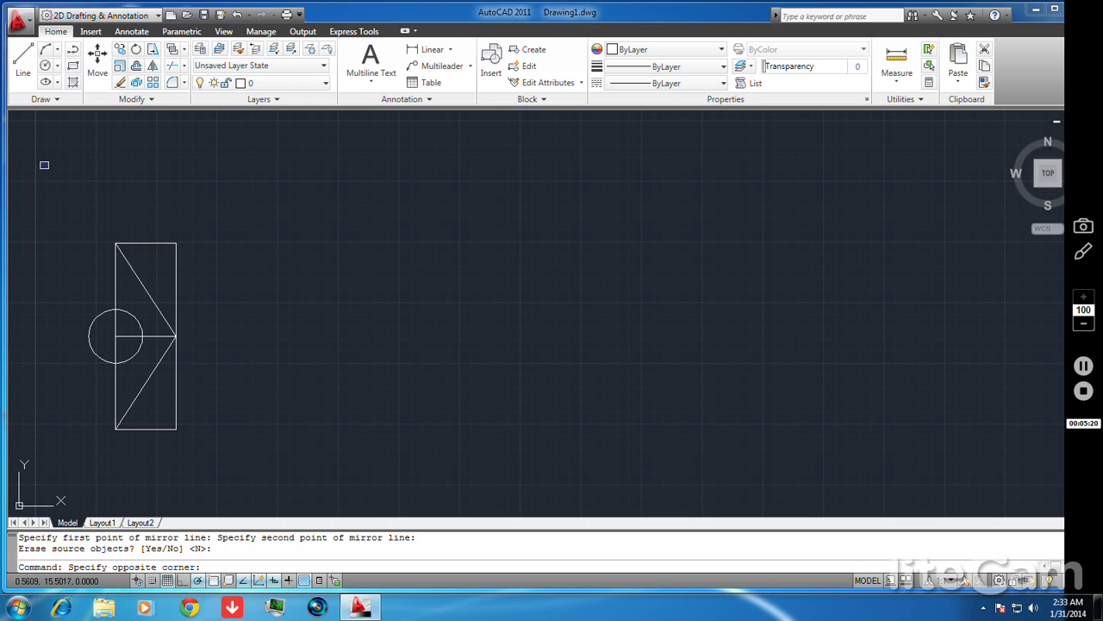
click(229, 450)
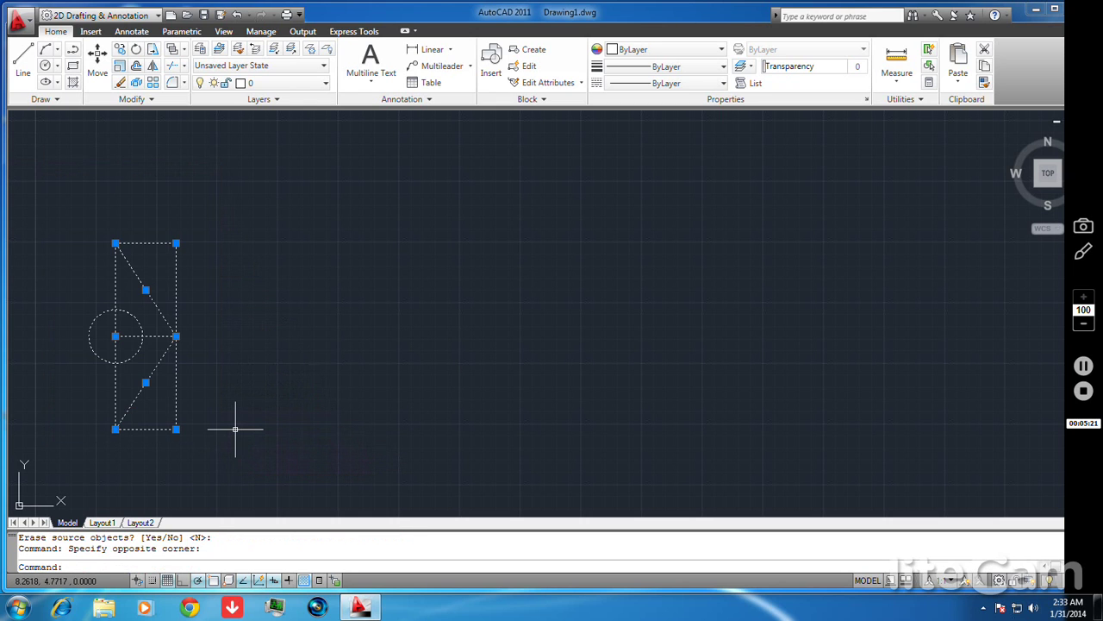
key(Delete)
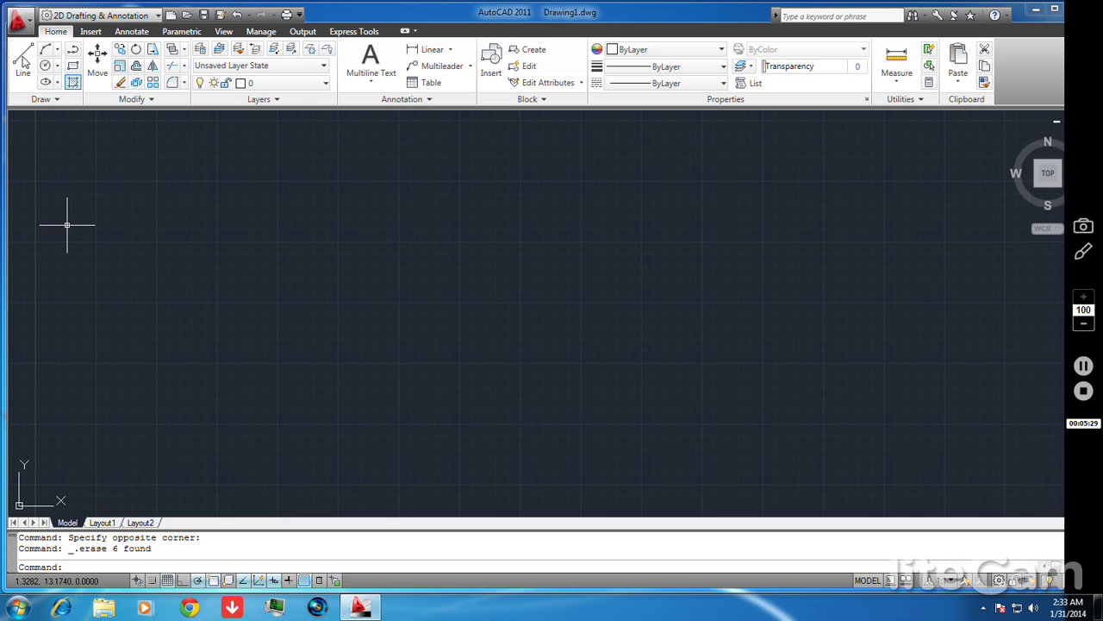
click(136, 68)
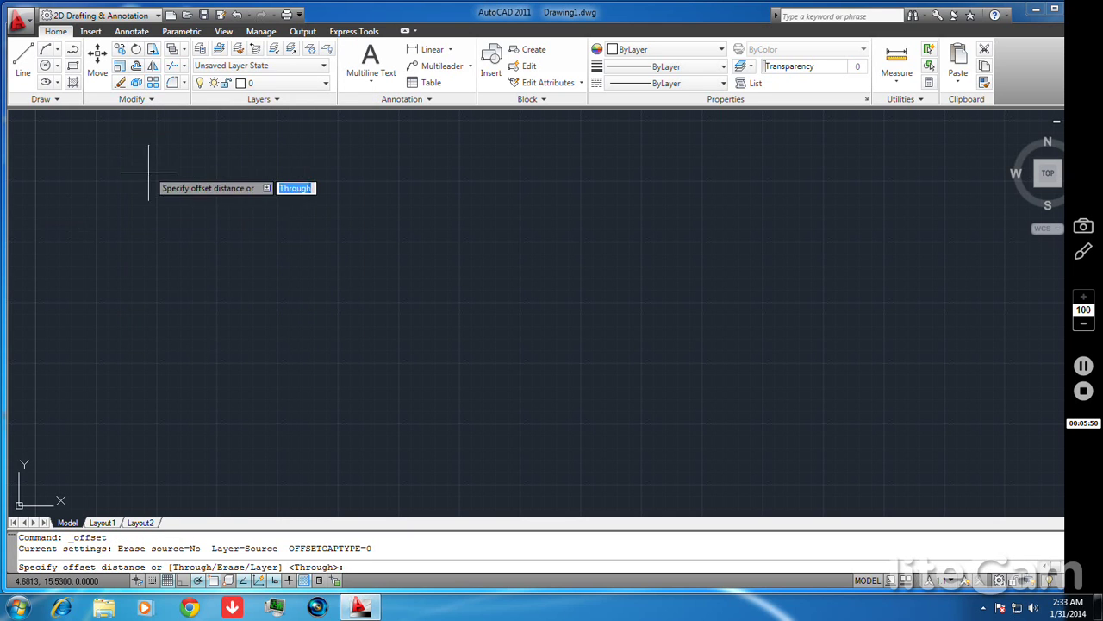
right_click(105, 202)
click(131, 209)
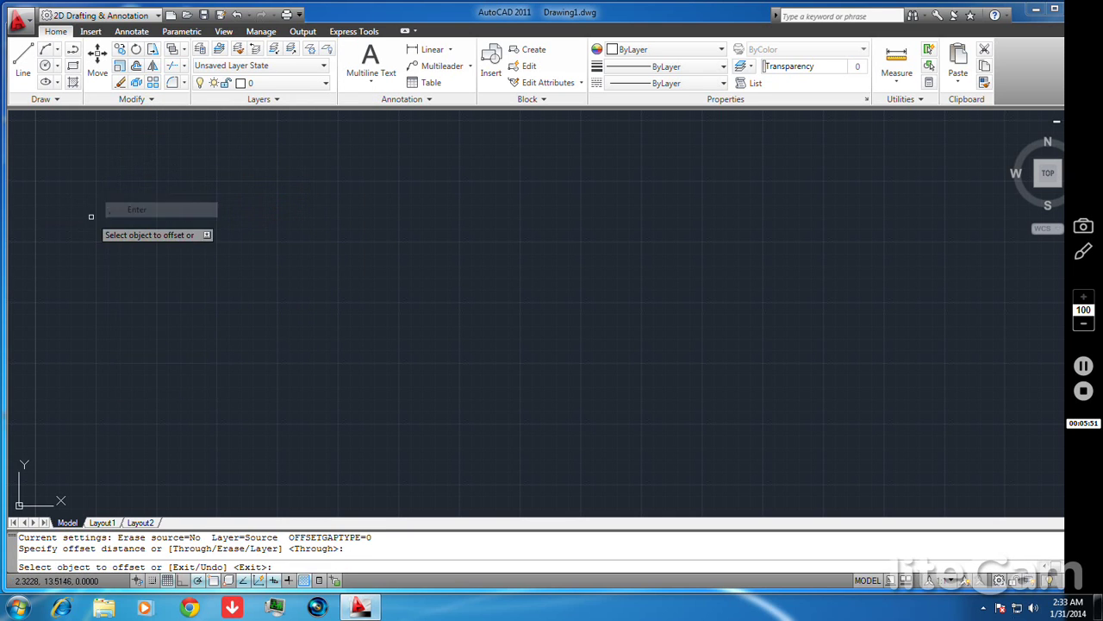
right_click(50, 181)
click(72, 179)
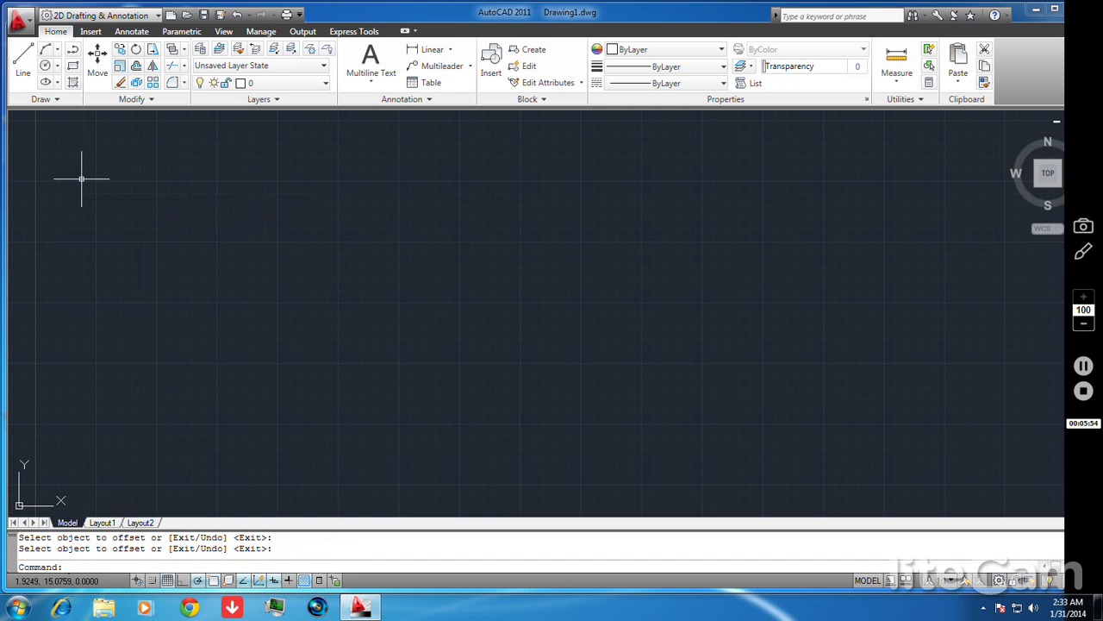
Step: Draw a small circle near the middle of the empty drawing area
click(45, 65)
click(449, 305)
click(464, 290)
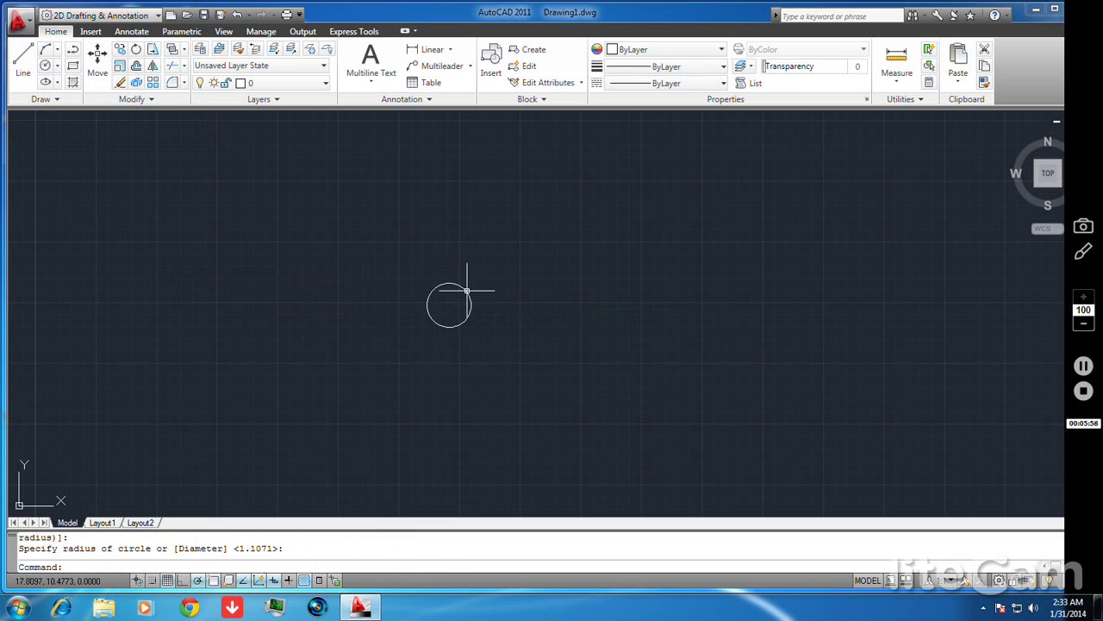
right_click(565, 309)
click(553, 314)
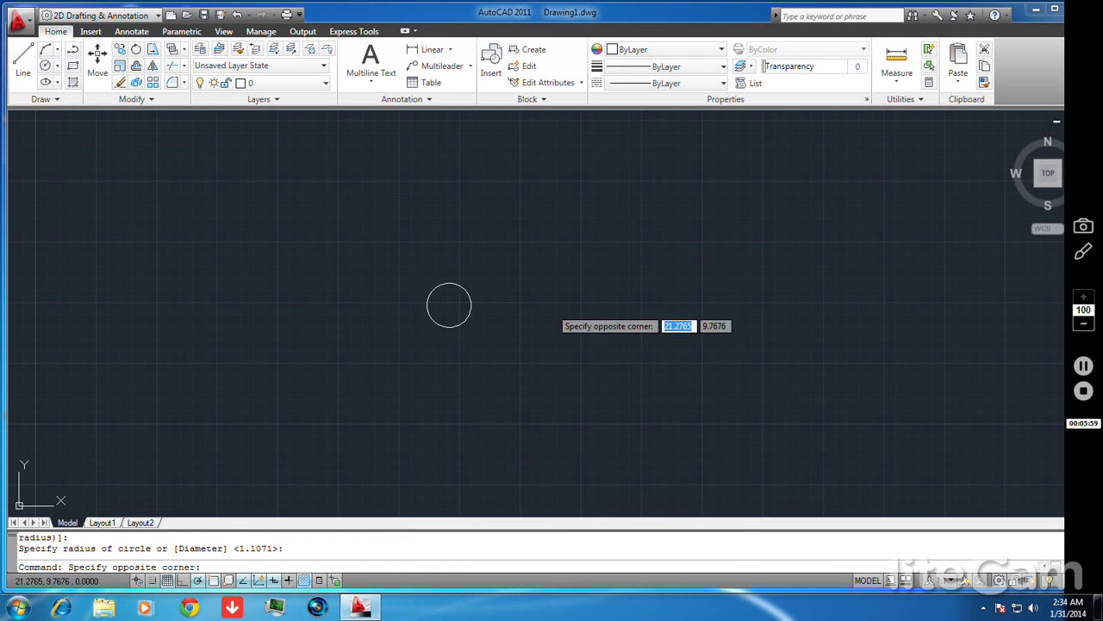
click(539, 316)
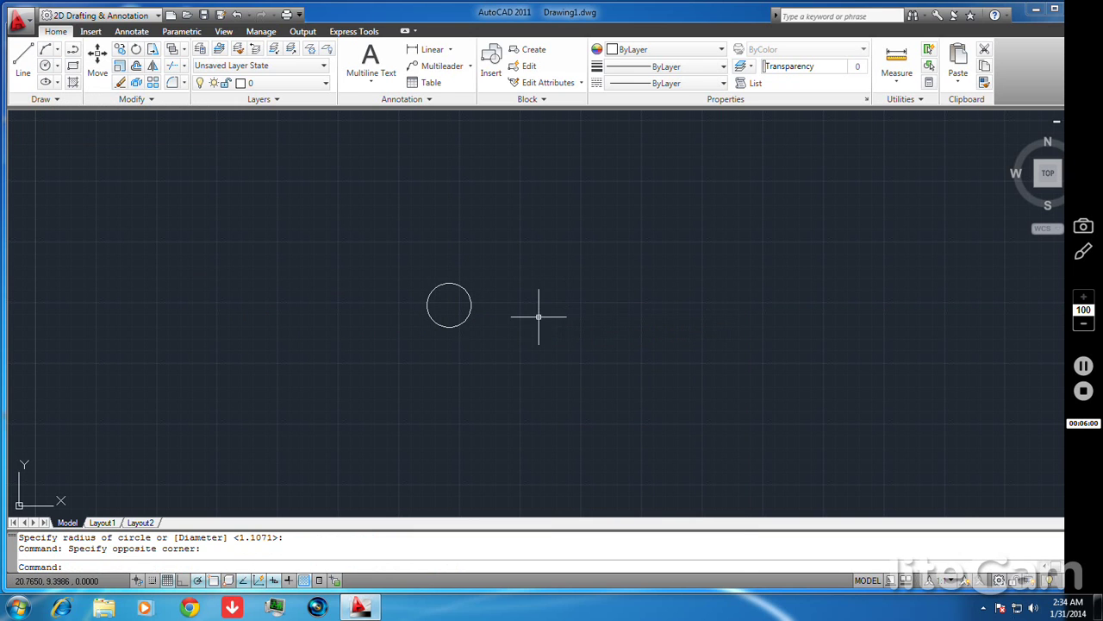
Step: Offset the small circle outward by about 2.4 units, picking the distance with two points and entering 2 for the side point
click(136, 66)
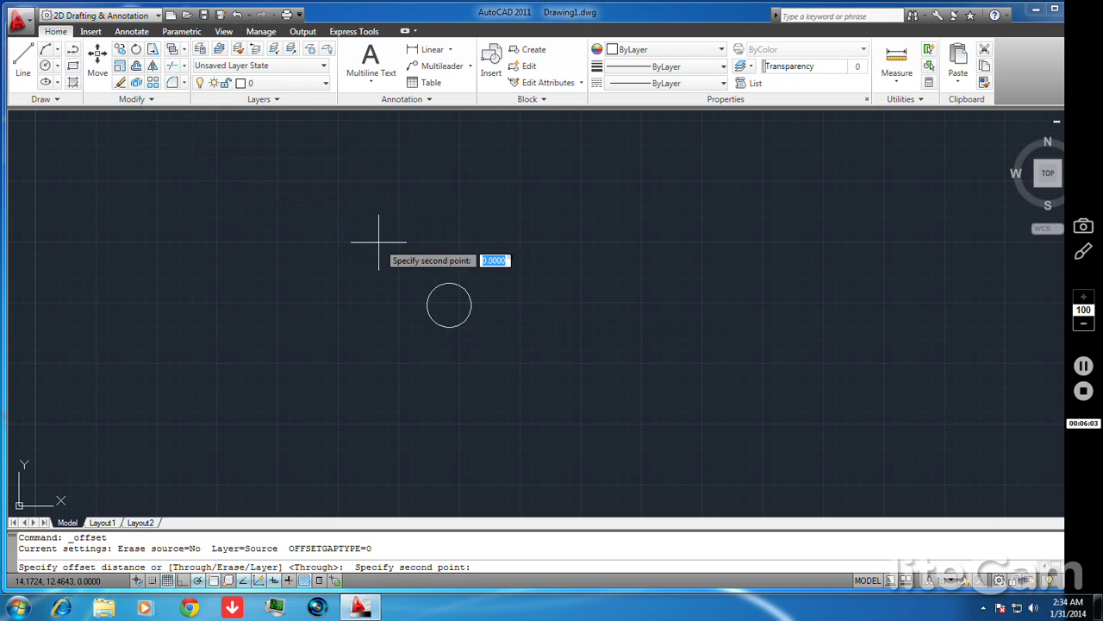
click(423, 314)
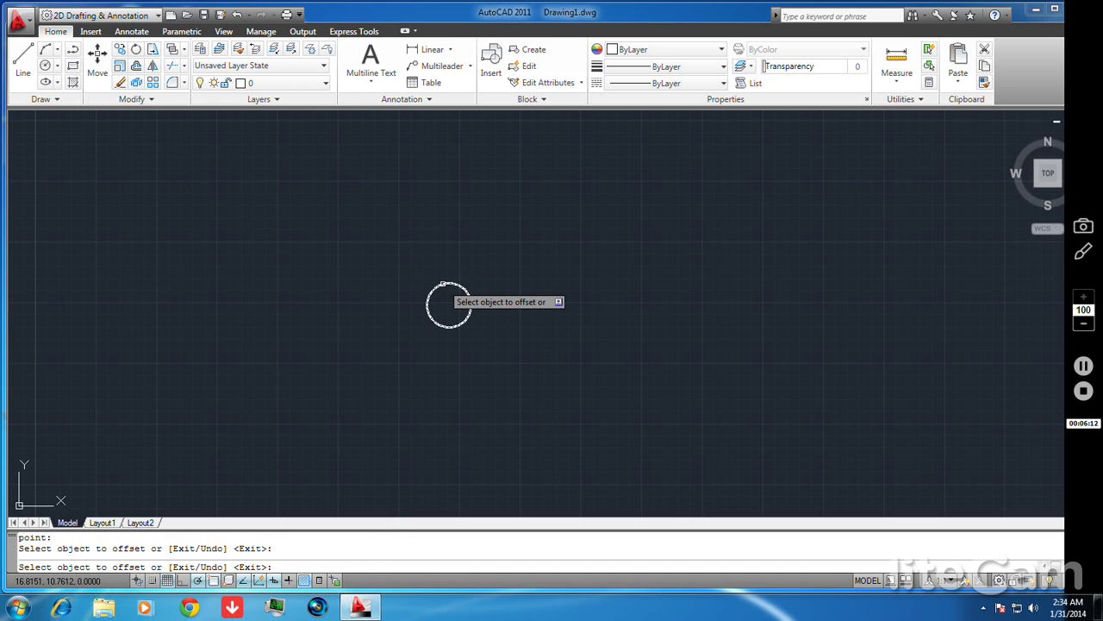
click(442, 284)
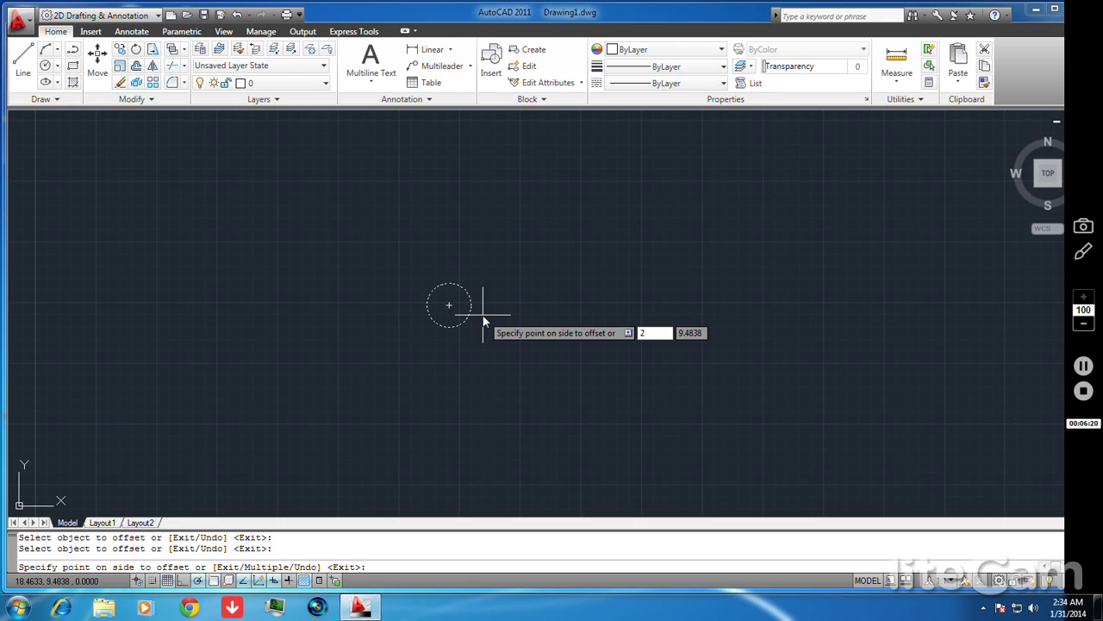
right_click(482, 315)
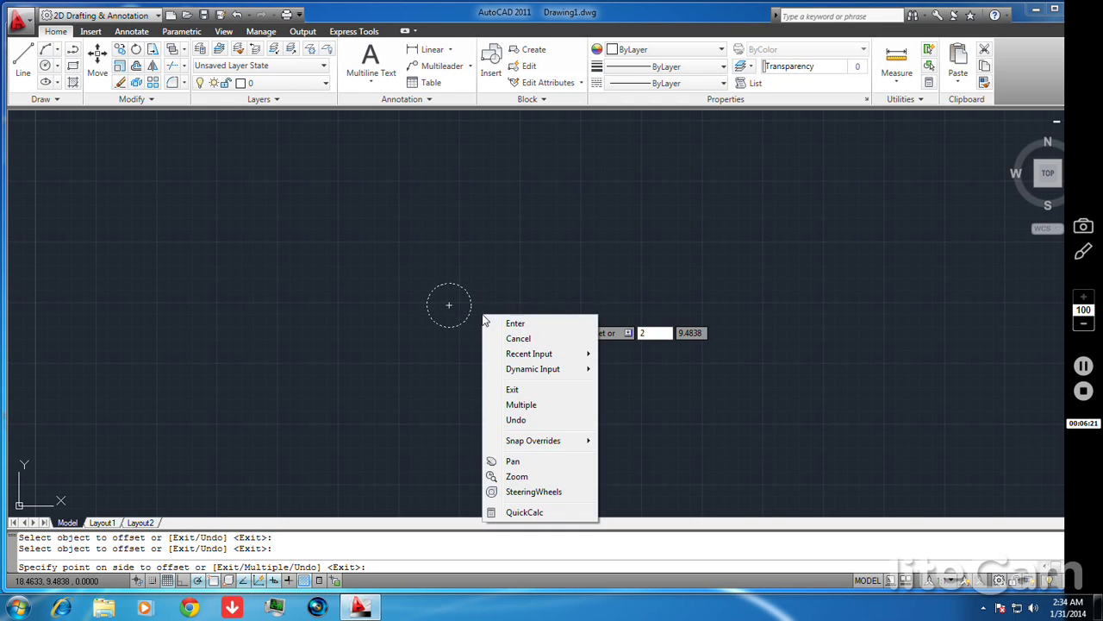
click(513, 320)
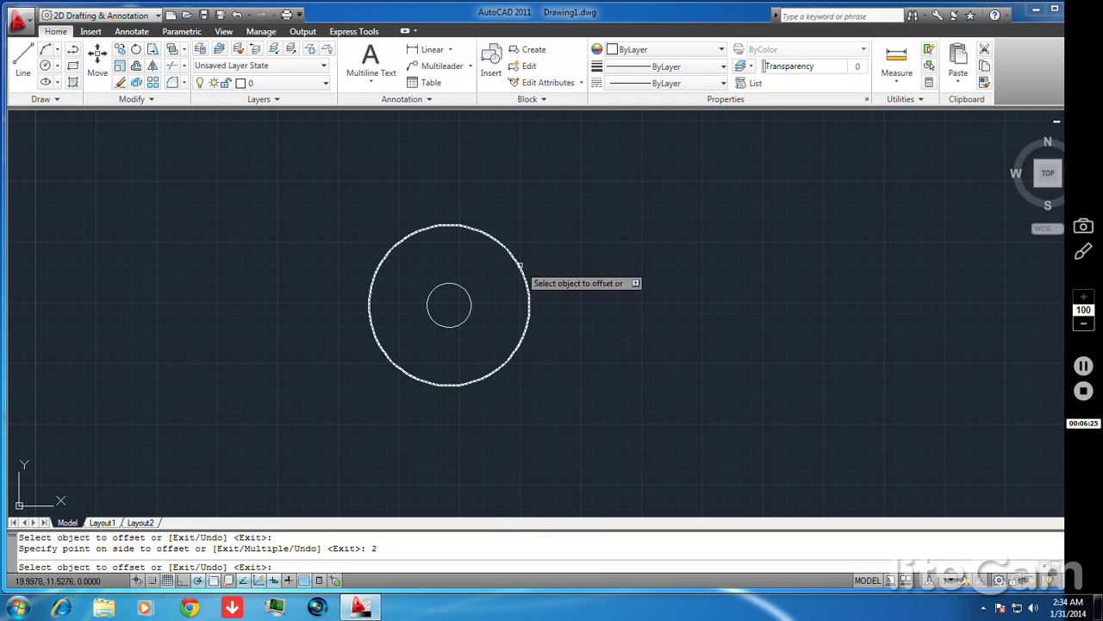
right_click(450, 281)
click(462, 284)
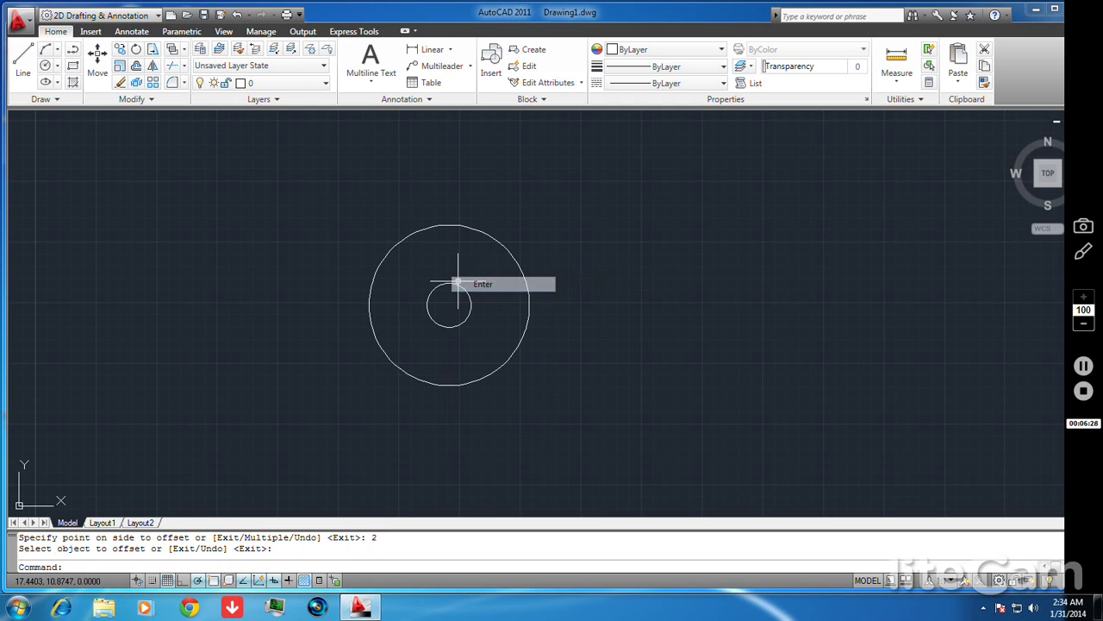
Step: Set the offset distance to 3 and try to offset the small circle inward towards its centre
click(137, 67)
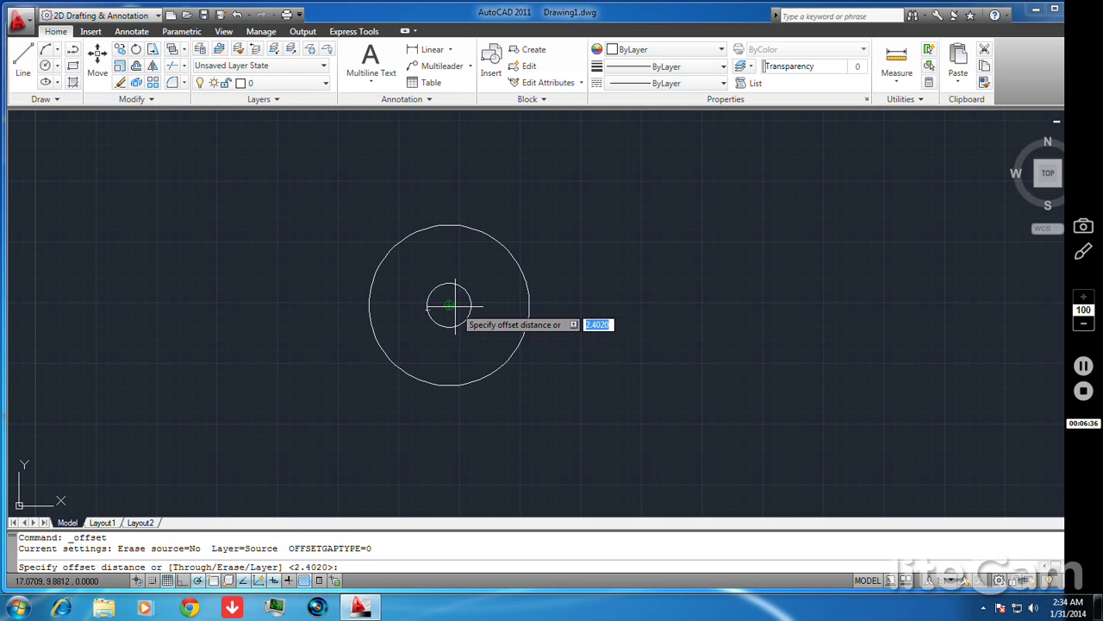
text(3)
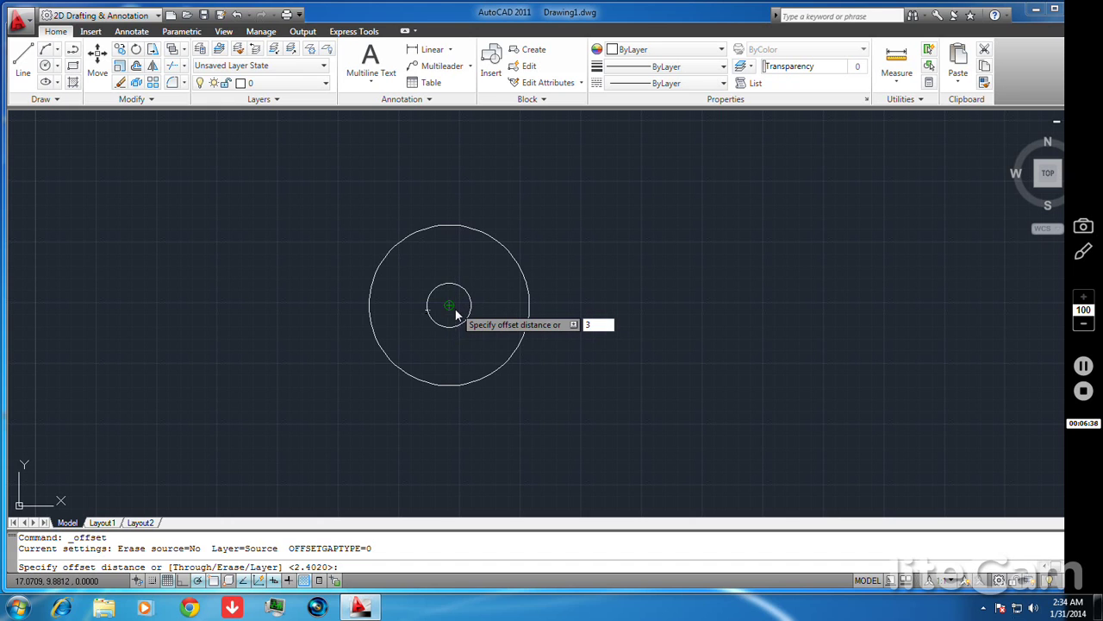
right_click(455, 311)
click(482, 317)
click(438, 289)
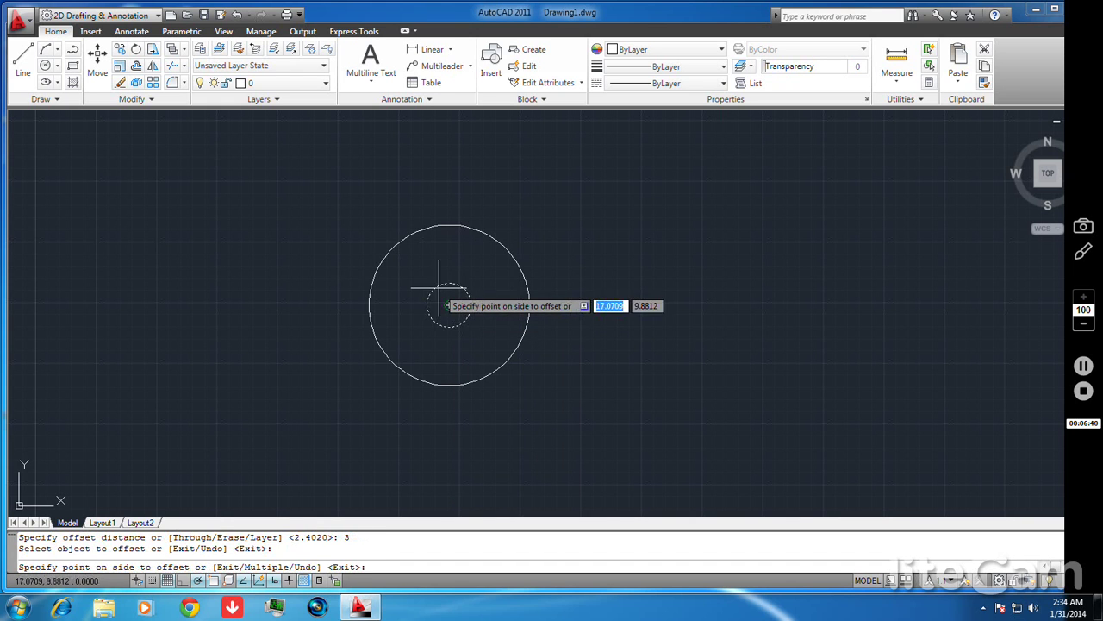
click(449, 303)
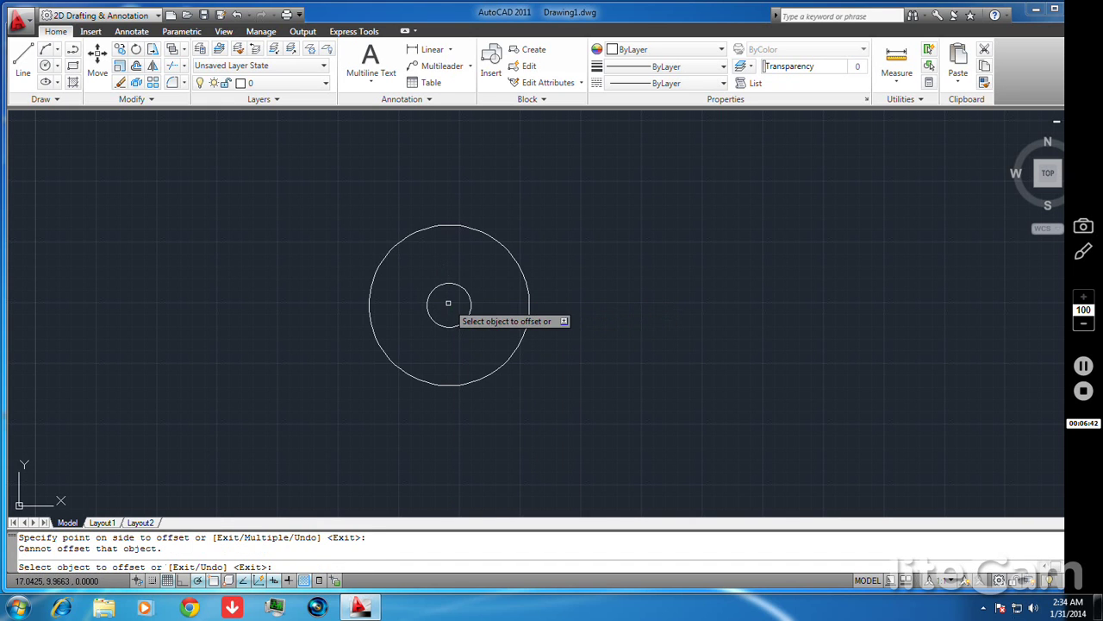
Step: Offset the small circle outward by 3 units to add an outermost concentric circle, and end the command
click(447, 282)
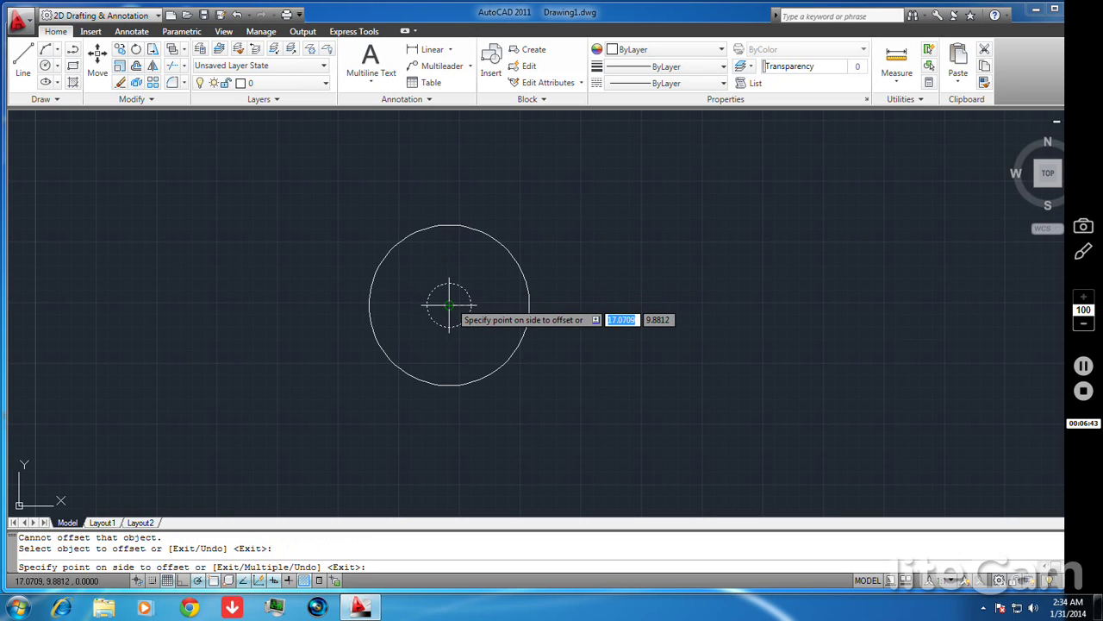
click(449, 179)
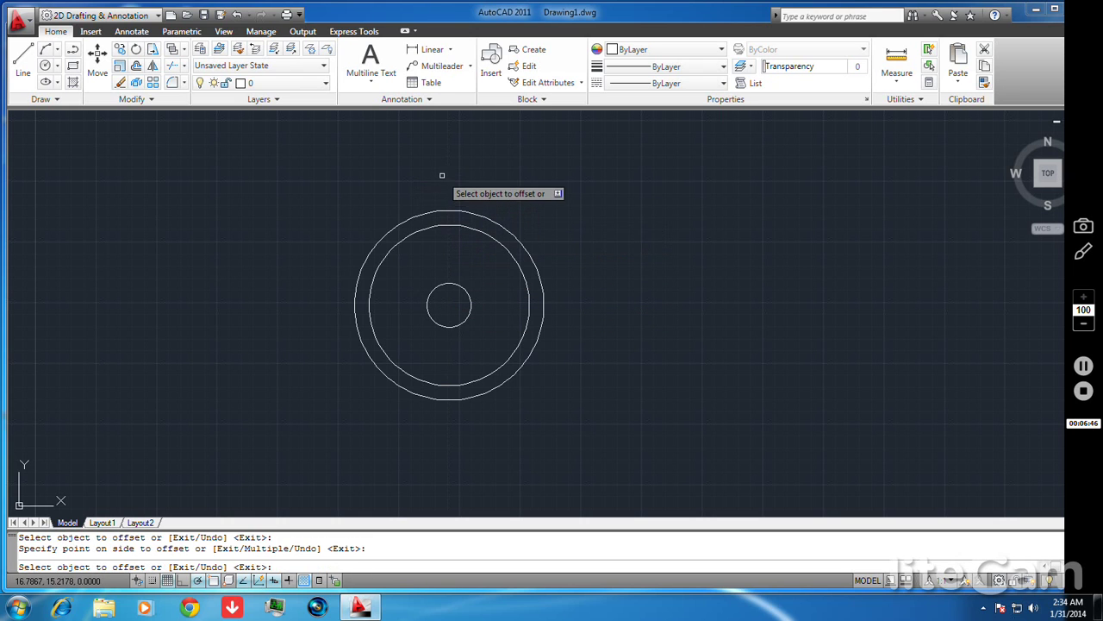
right_click(598, 227)
click(616, 238)
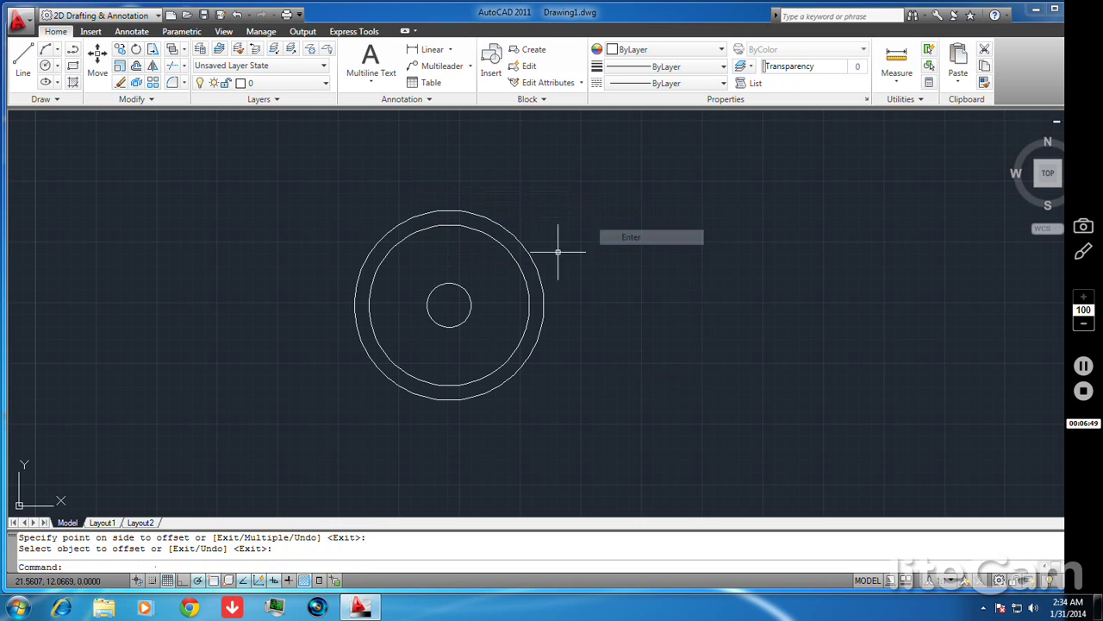
Step: Draw a single horizontal line to the right of the concentric circles
click(23, 57)
click(691, 294)
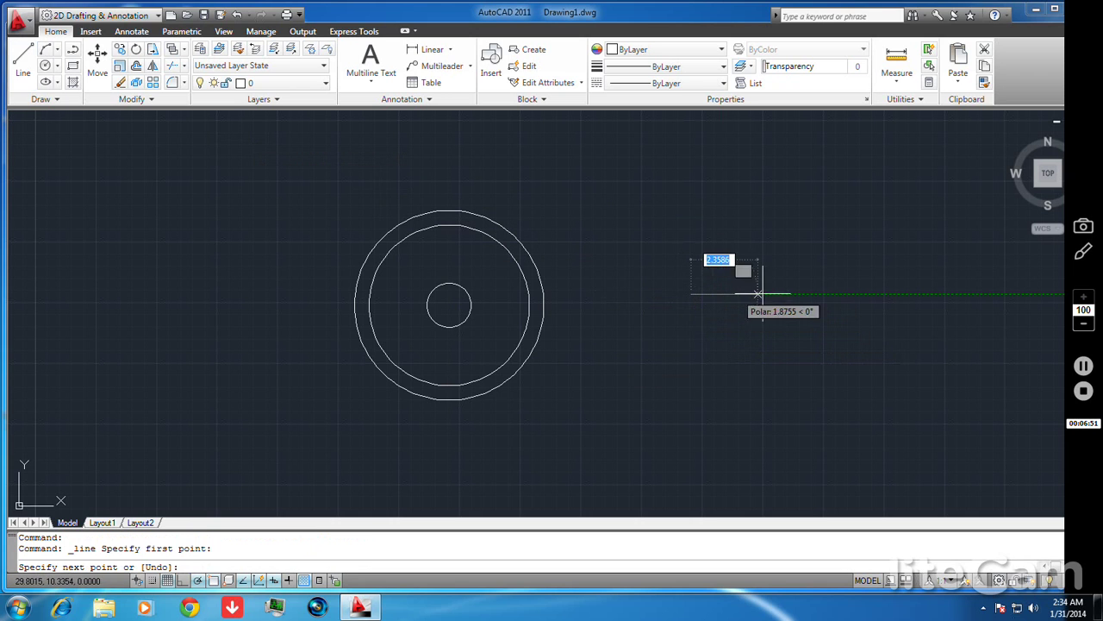
click(821, 295)
right_click(896, 291)
click(931, 294)
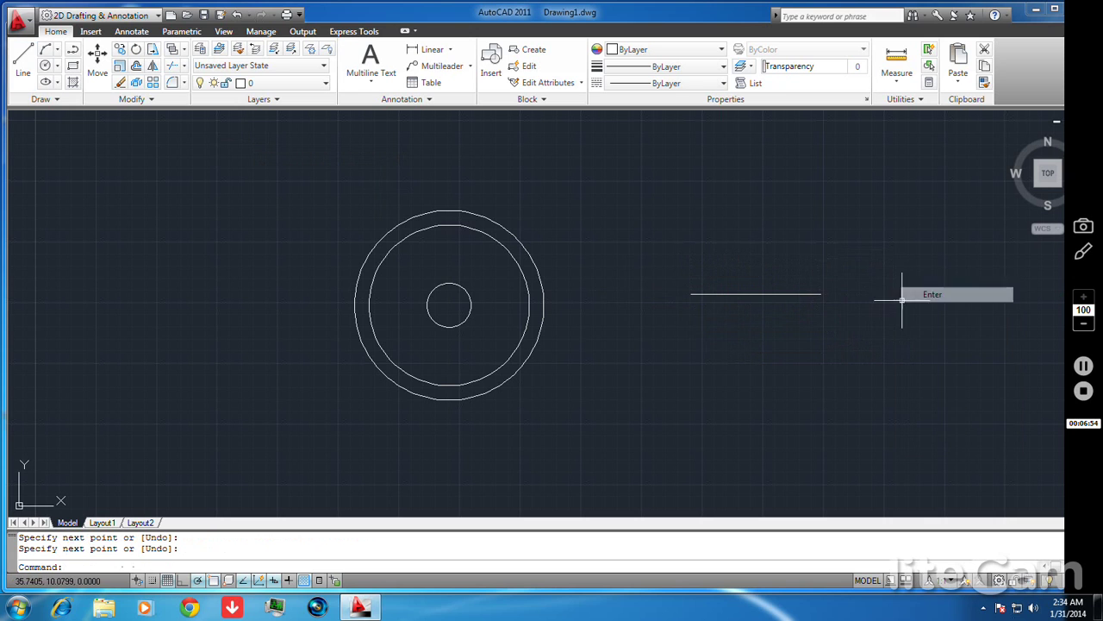
Step: Offset the horizontal line upward by 1 unit to add a parallel line above it, and end the command
click(135, 67)
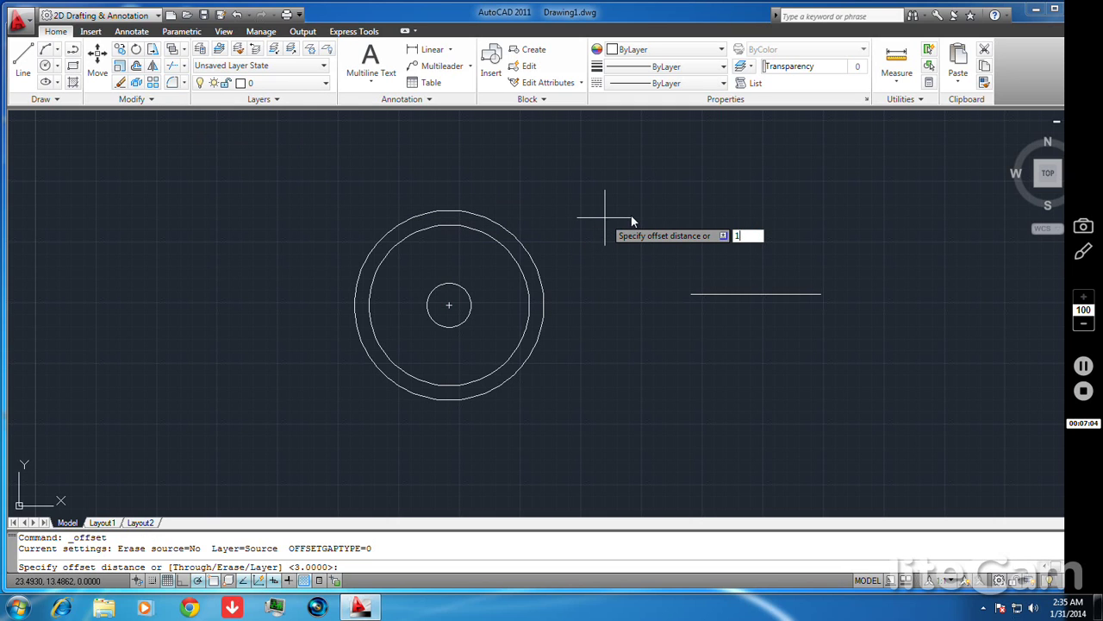
right_click(634, 222)
click(660, 225)
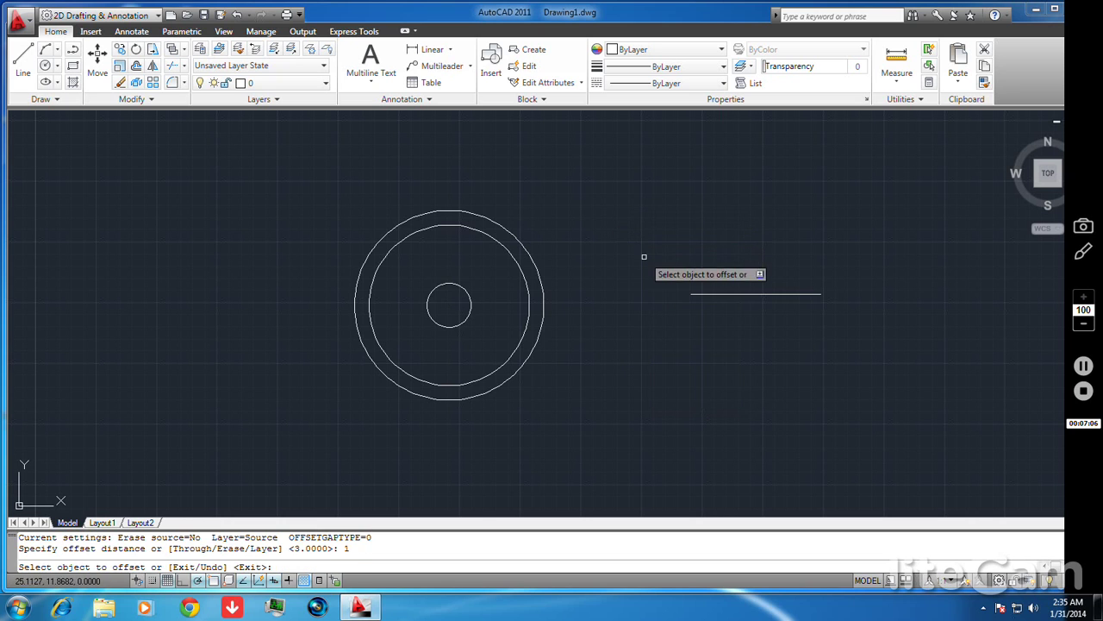
click(766, 294)
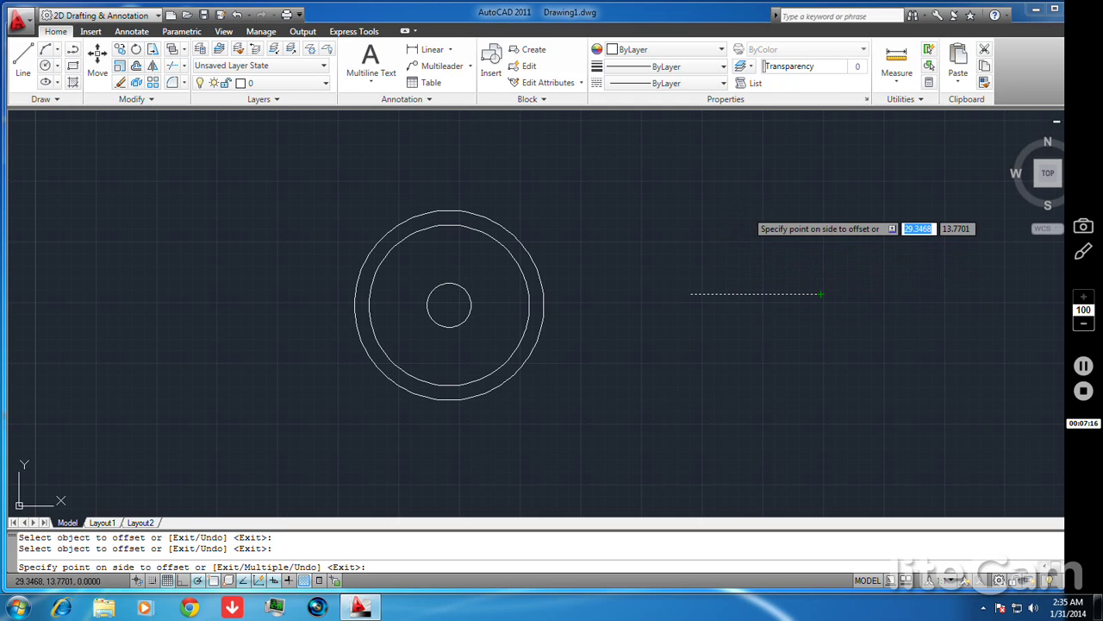
click(746, 210)
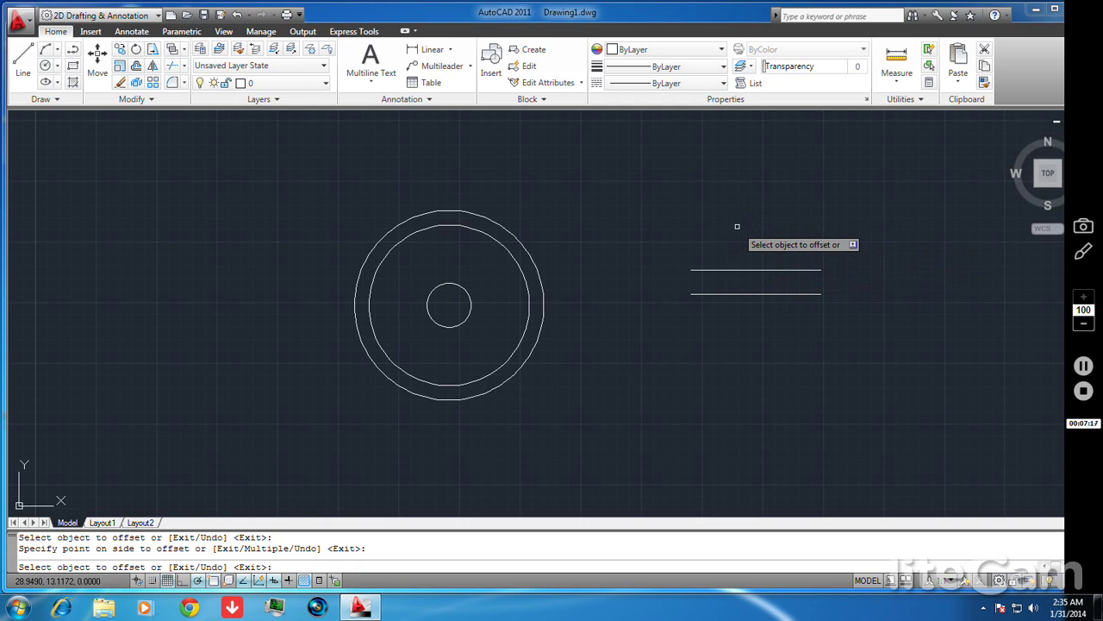
right_click(257, 164)
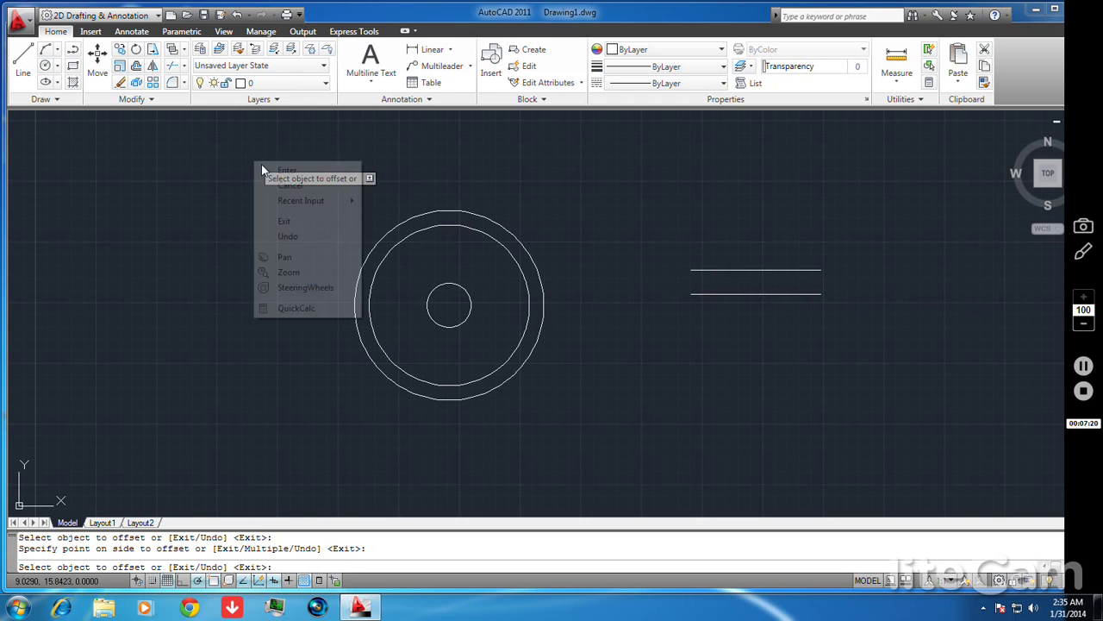
click(274, 170)
Step: Erase the concentric circles and both horizontal lines, selecting them all together with a window
click(258, 153)
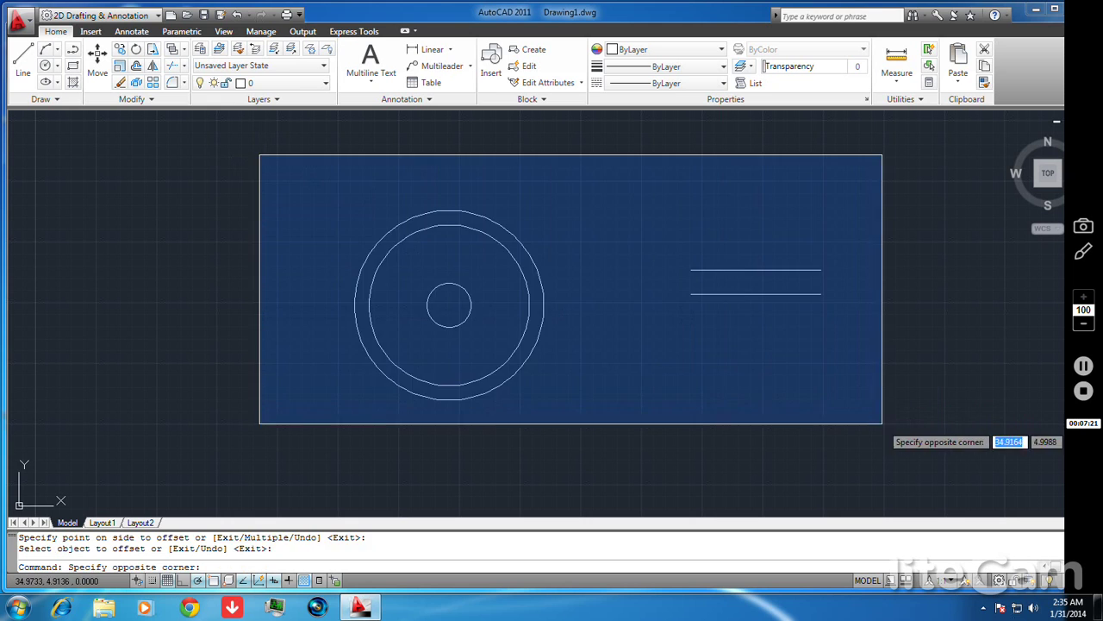
click(912, 428)
key(Delete)
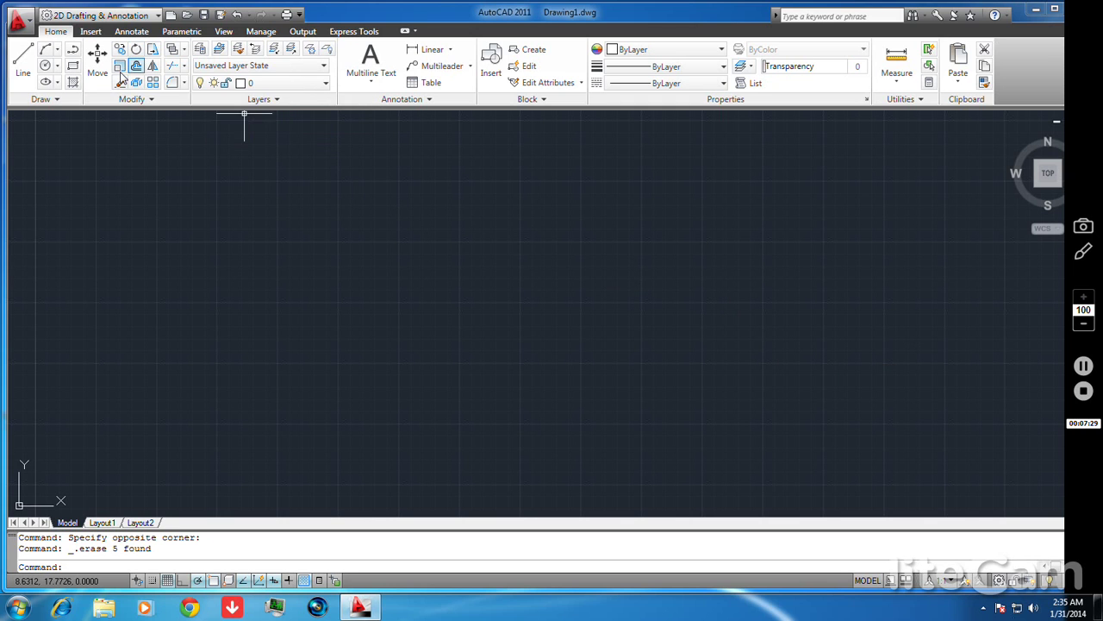
click(184, 82)
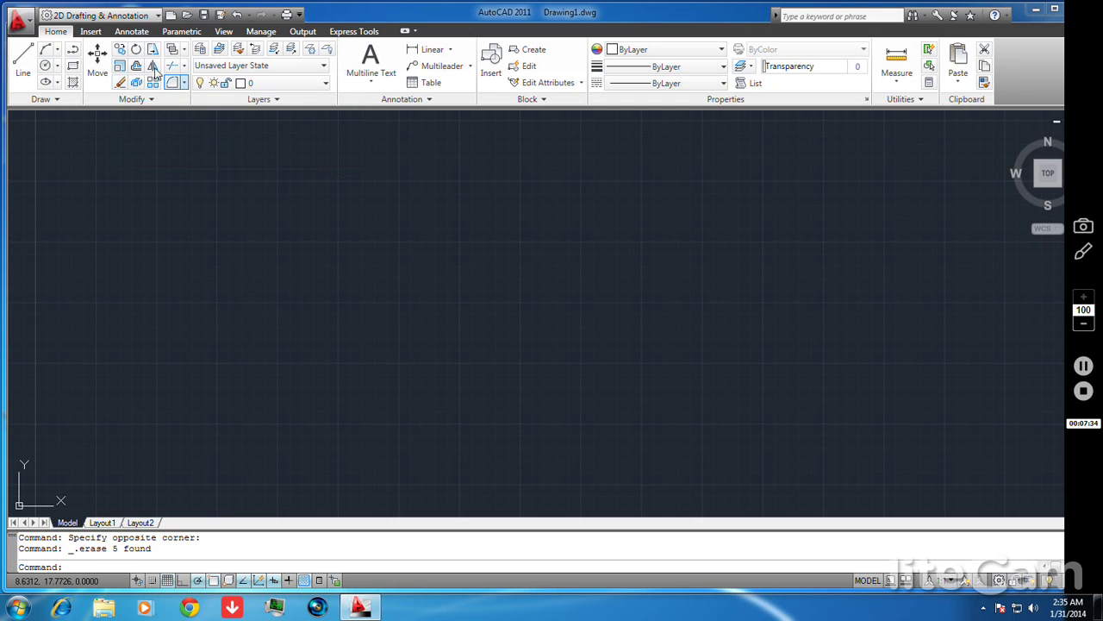
click(49, 131)
click(73, 140)
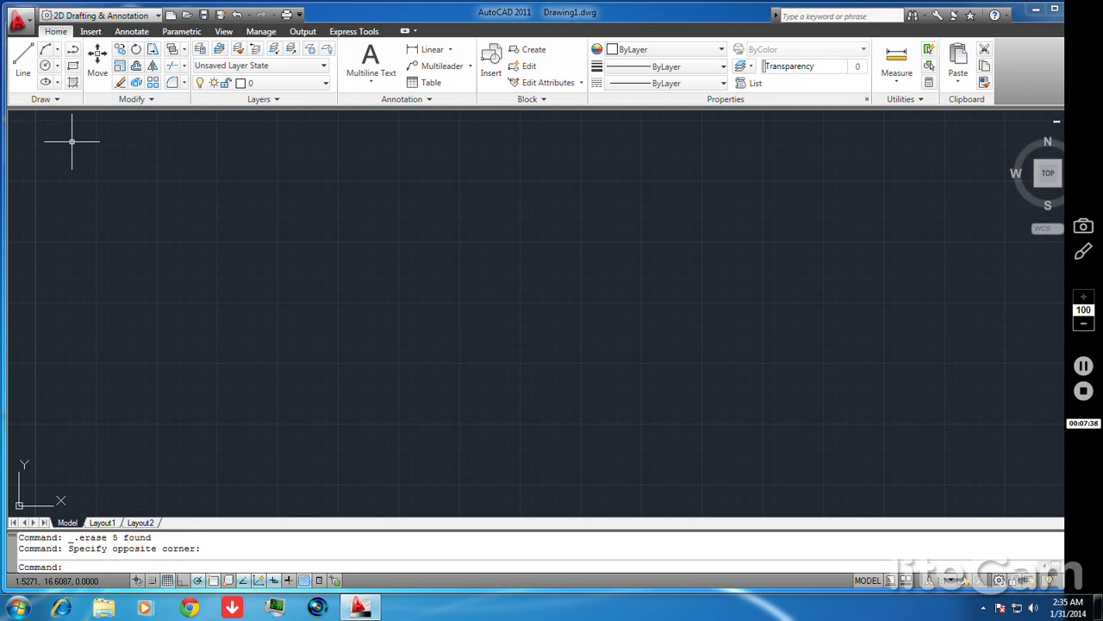